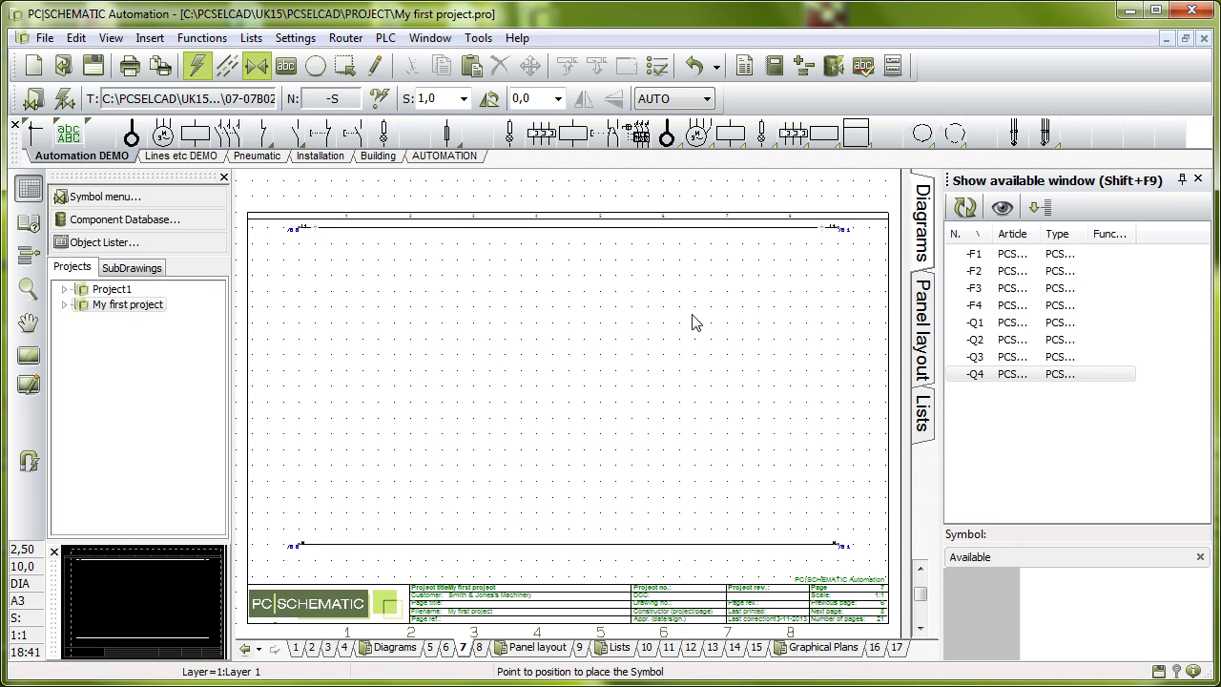
- Place the coil symbol of contactor -Q1 between the two horizontal supply lines at column 1
left_click(988, 328)
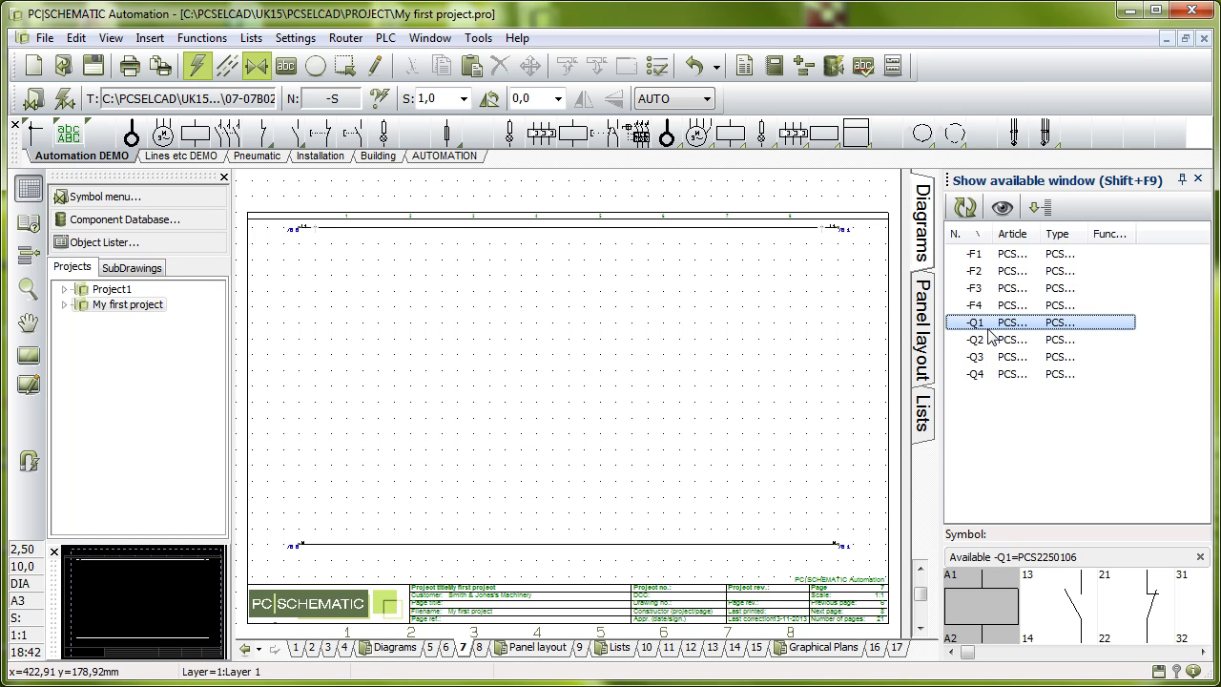
left_click(1000, 255)
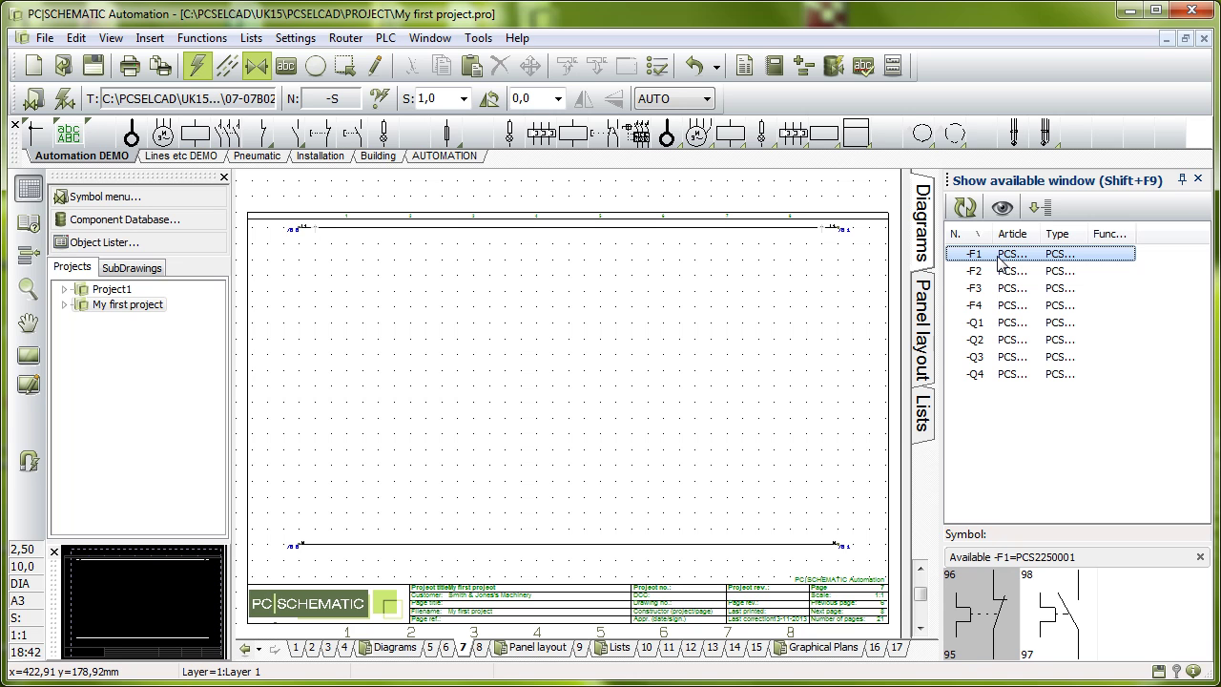
left_click(1009, 324)
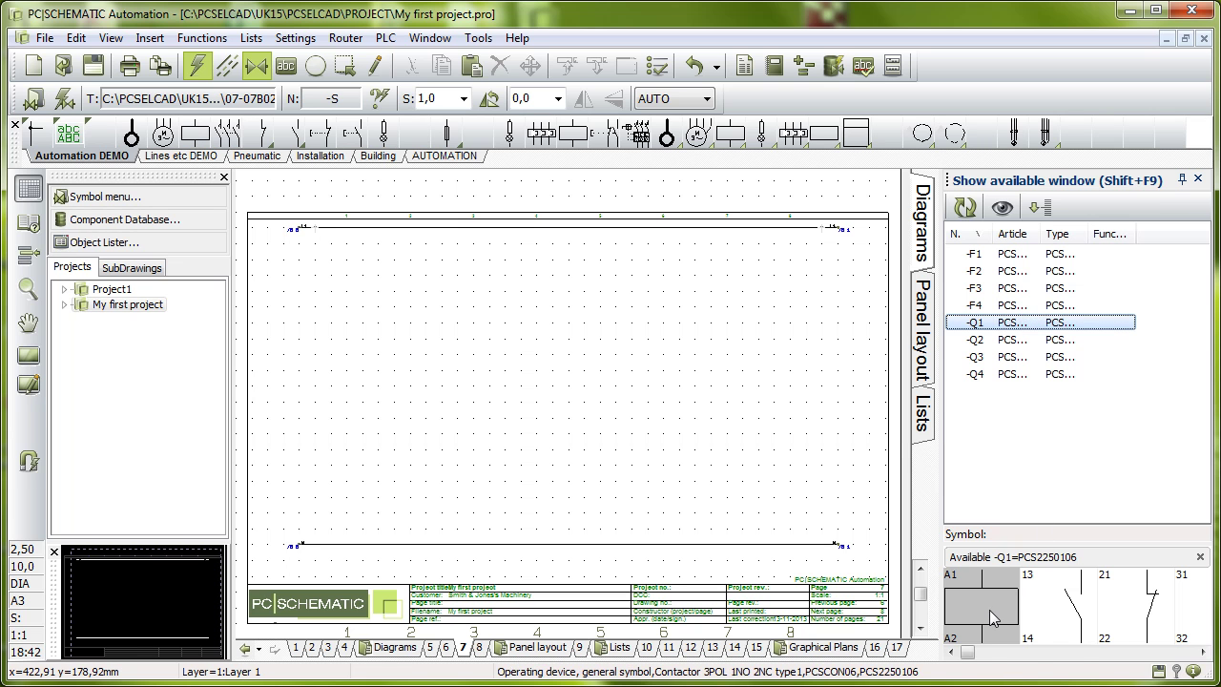
mouse_move(989, 610)
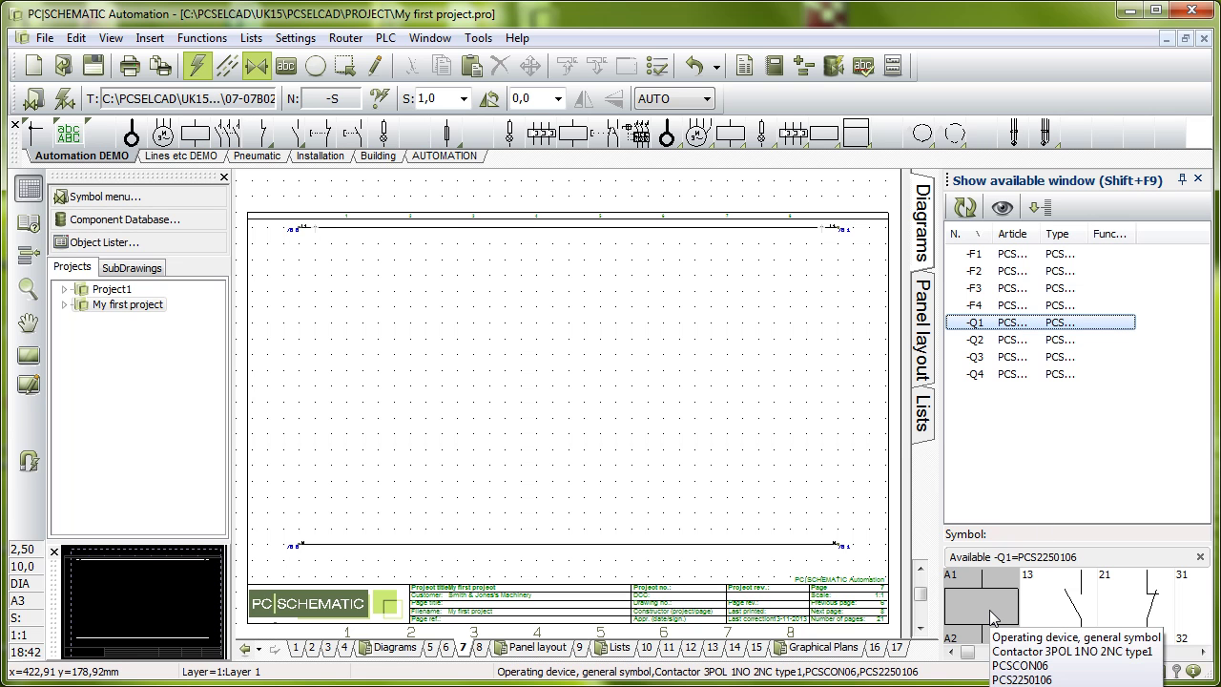
left_click(989, 610)
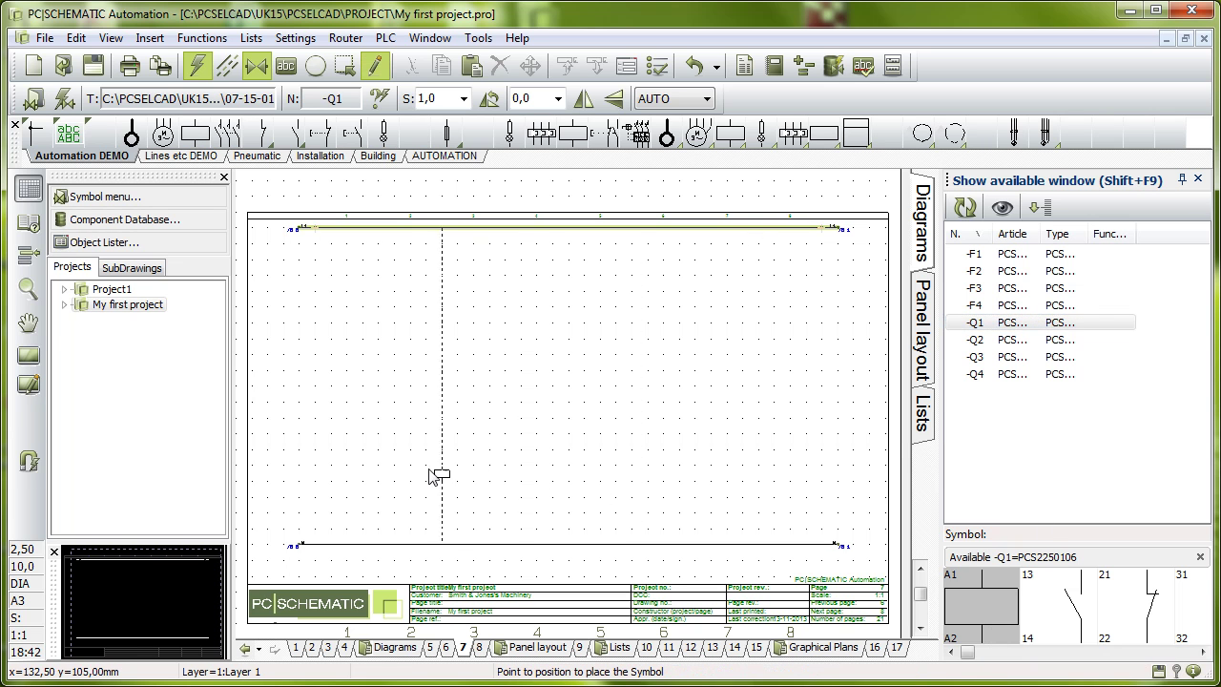
left_click(347, 464)
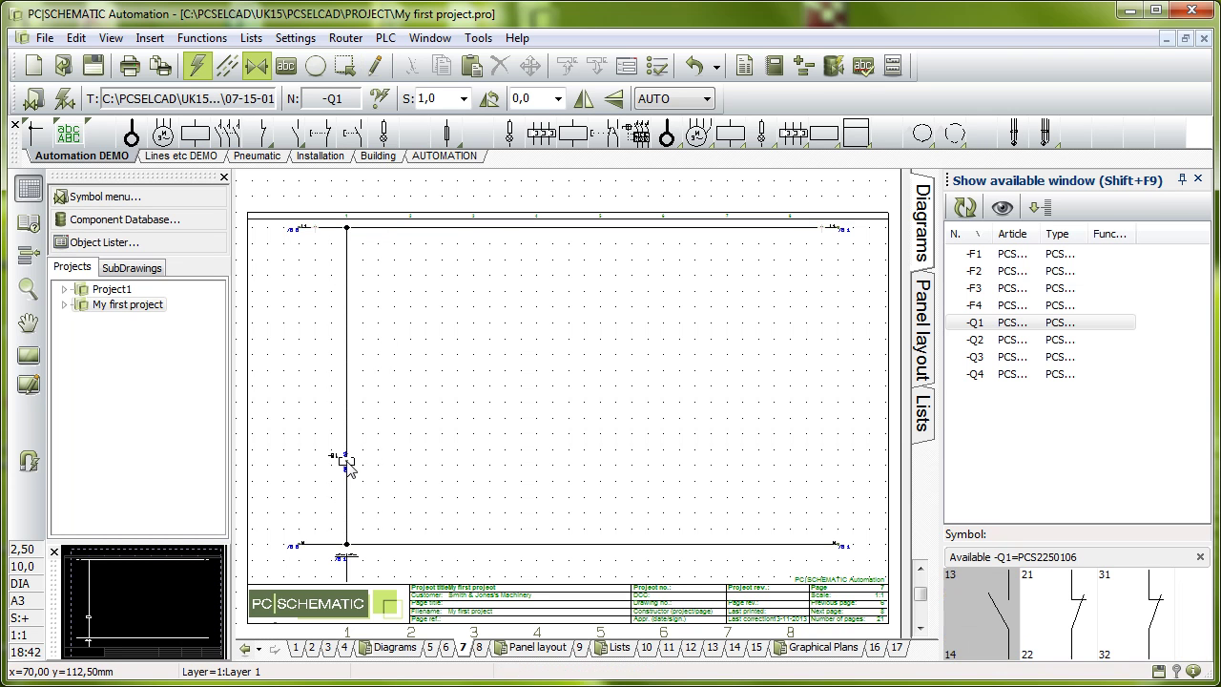
- Place the coils of contactors -Q2, -Q3 and -Q4 between the supply lines at columns 3, 5 and 7
left_click(1006, 341)
left_click(1017, 619)
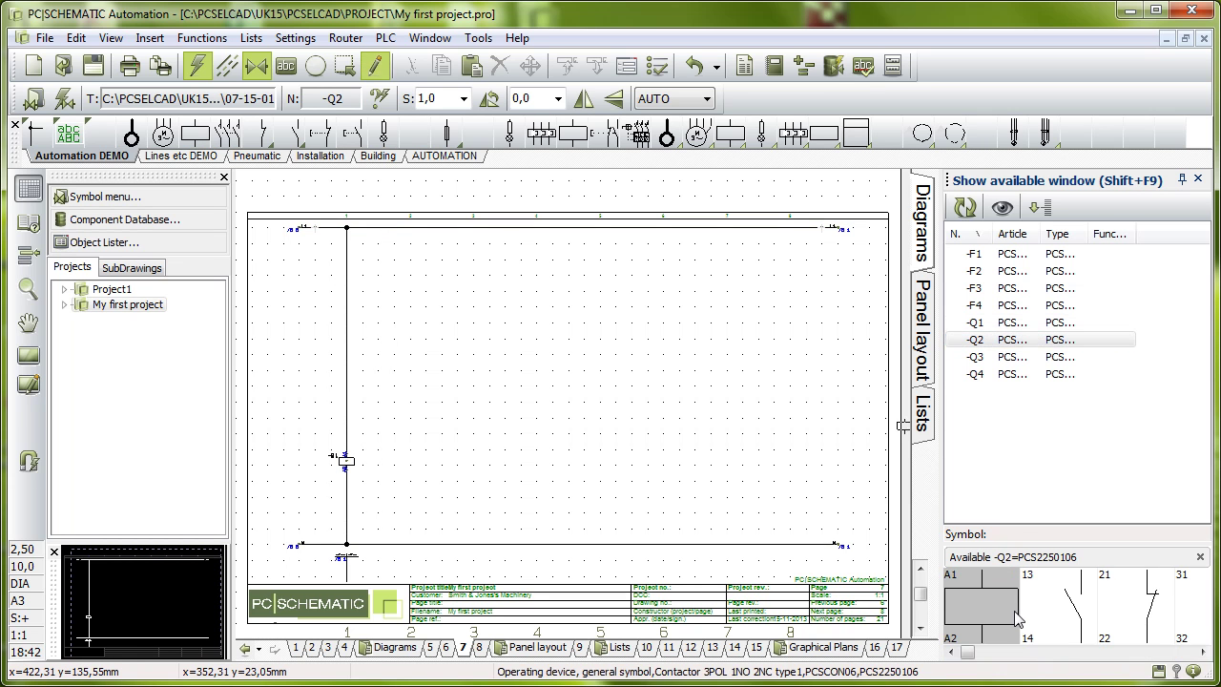
left_click(473, 448)
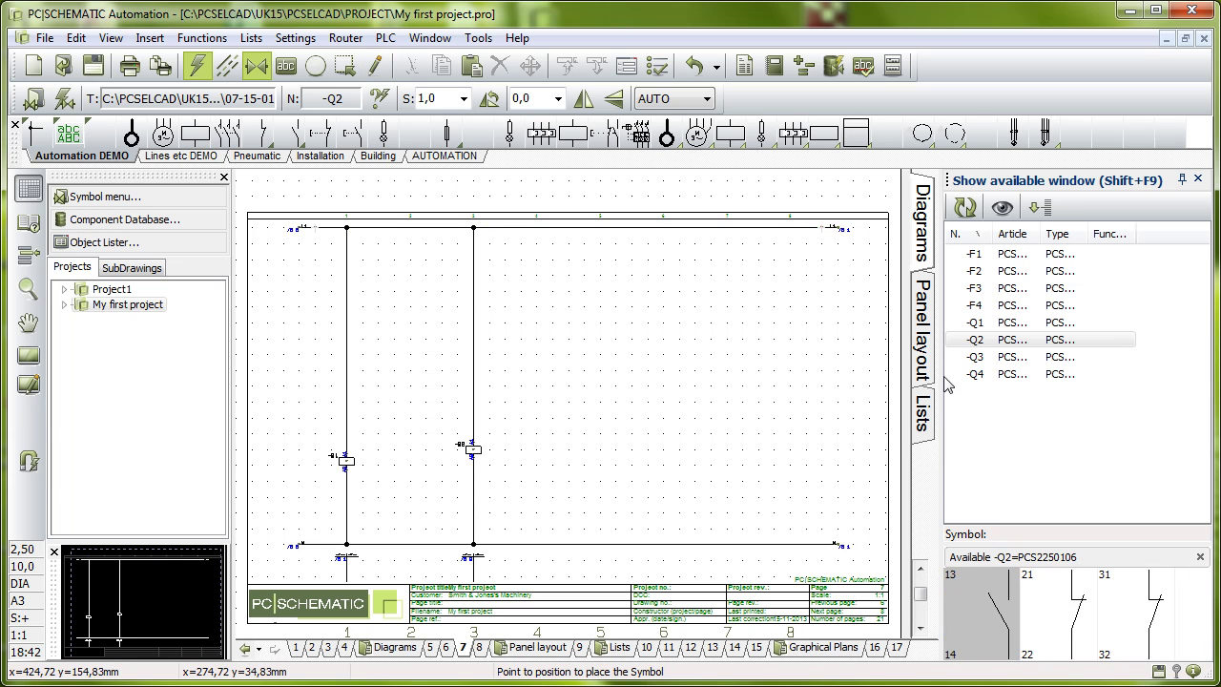
left_click(974, 357)
left_click(1006, 613)
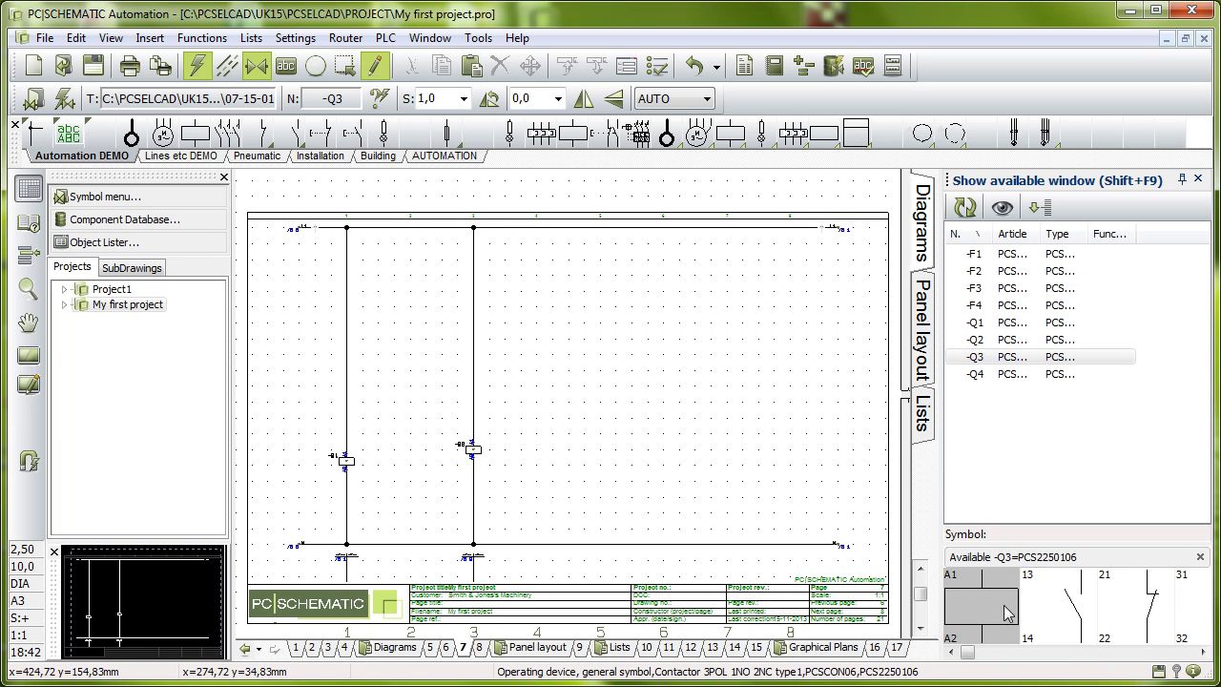
left_click(600, 456)
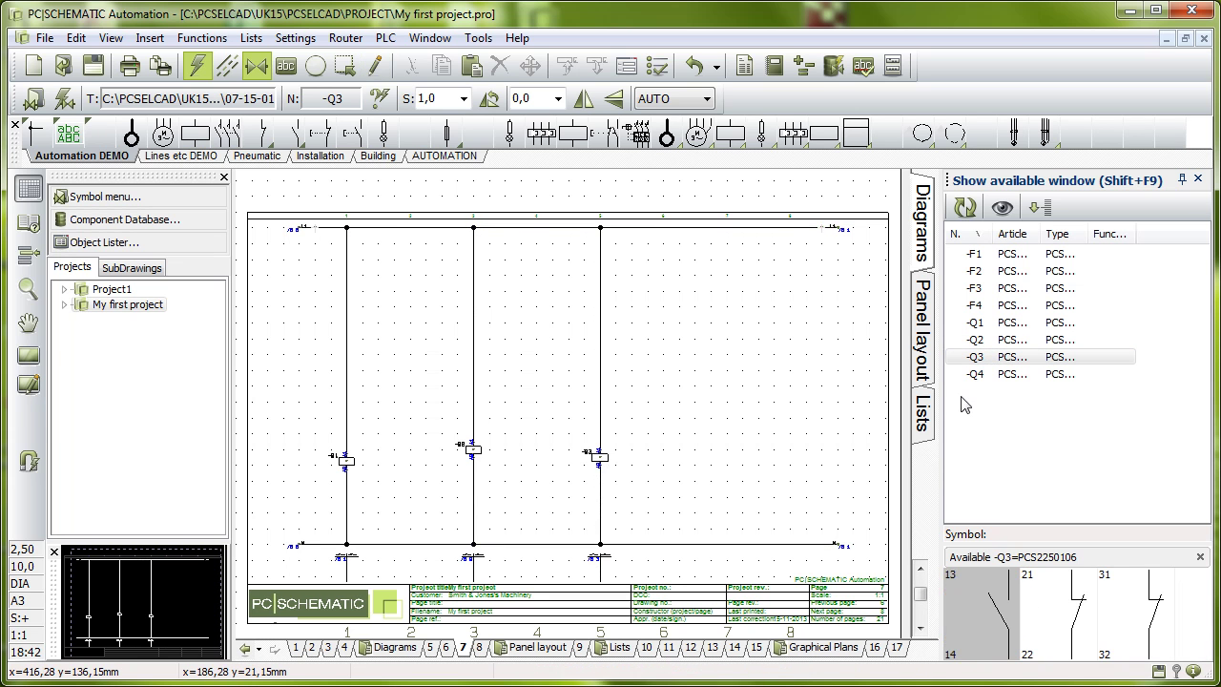
left_click(974, 374)
left_click(981, 606)
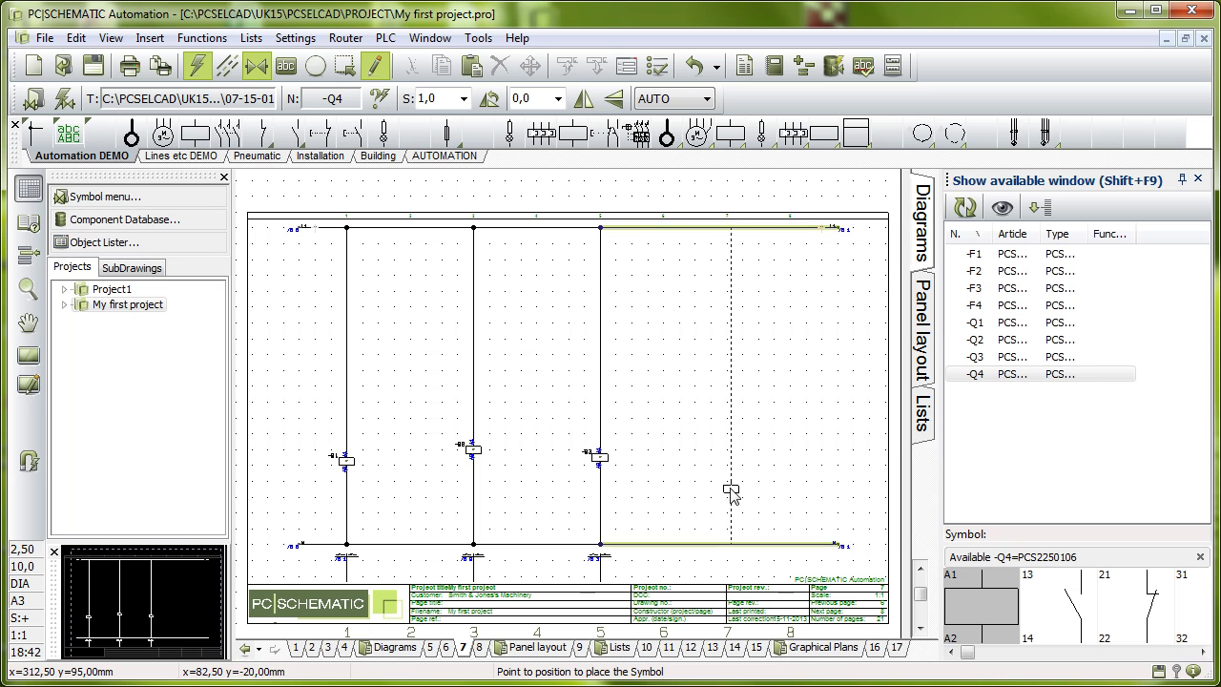
left_click(729, 490)
- Align the four contactor coils horizontally with the -Q1 coil
left_click_drag(303, 416, 835, 509)
right_click(804, 470)
left_click(828, 634)
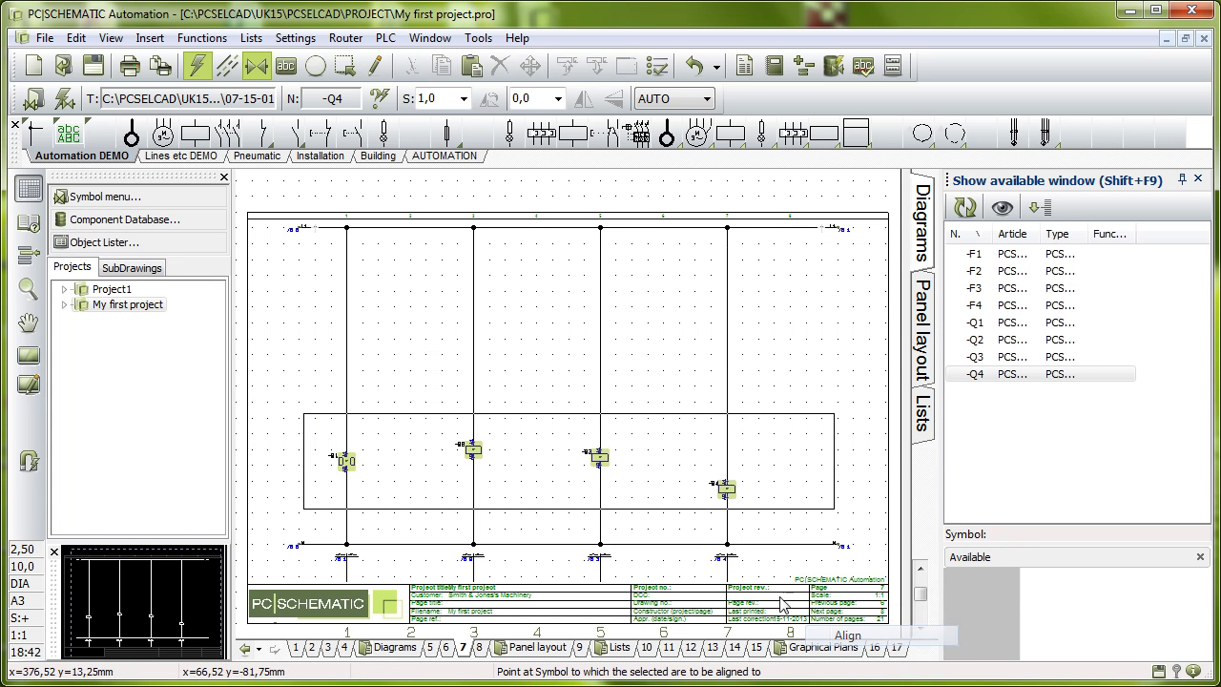
left_click(345, 460)
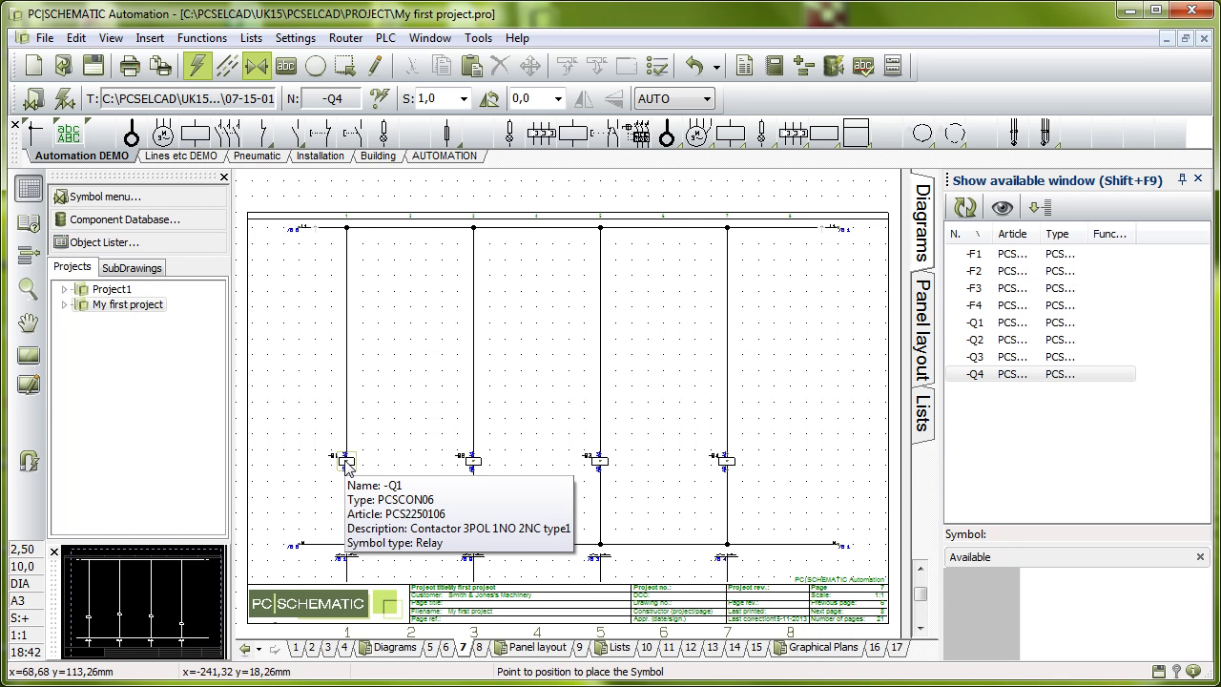
- Place the make contacts (13-14) of -Q1 and -Q2 near the upper supply line in columns 1 and 3
left_click(997, 322)
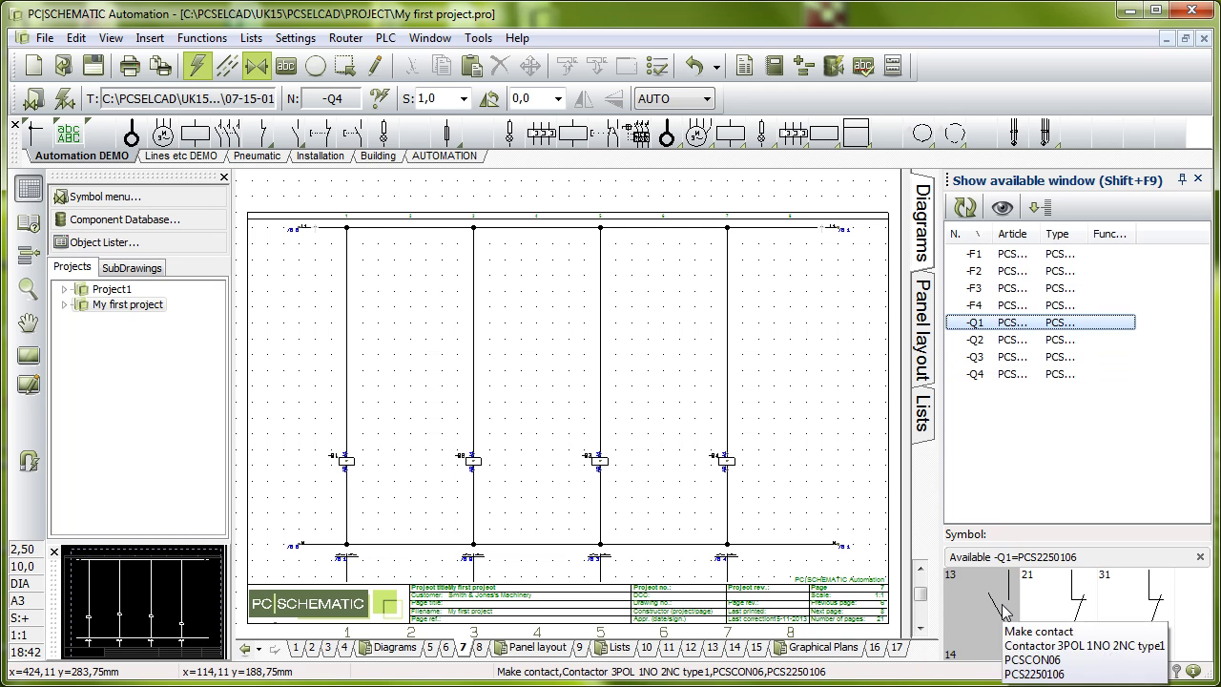
left_click(996, 610)
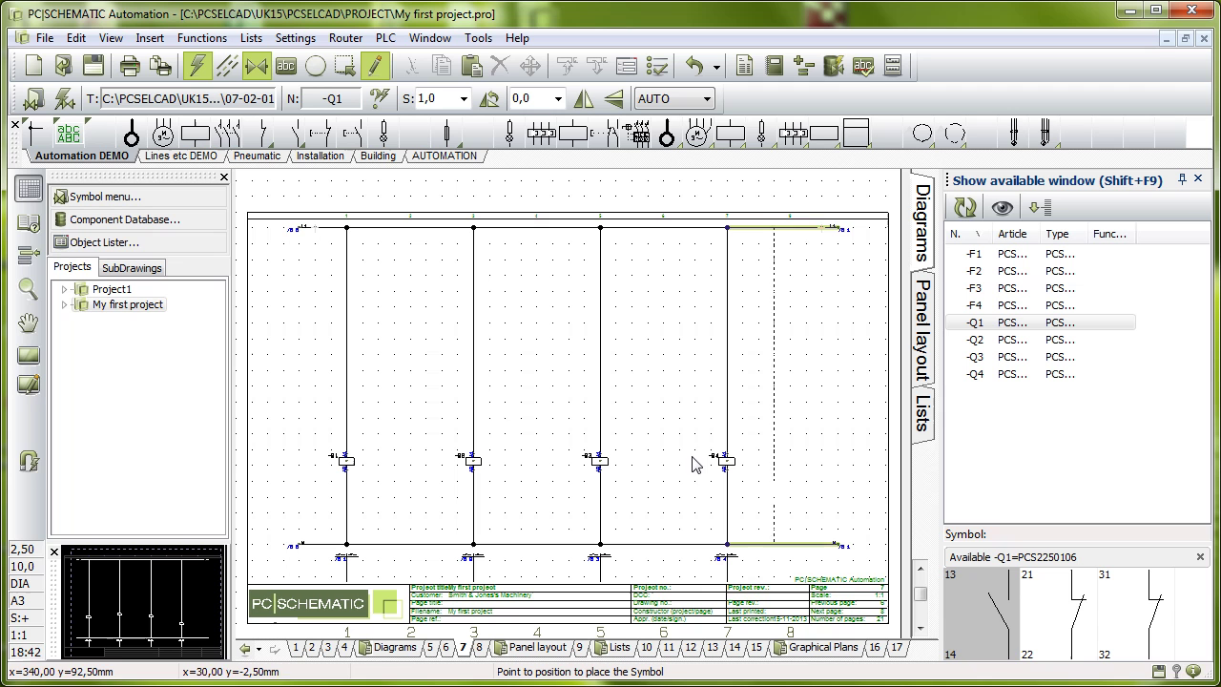
left_click(346, 267)
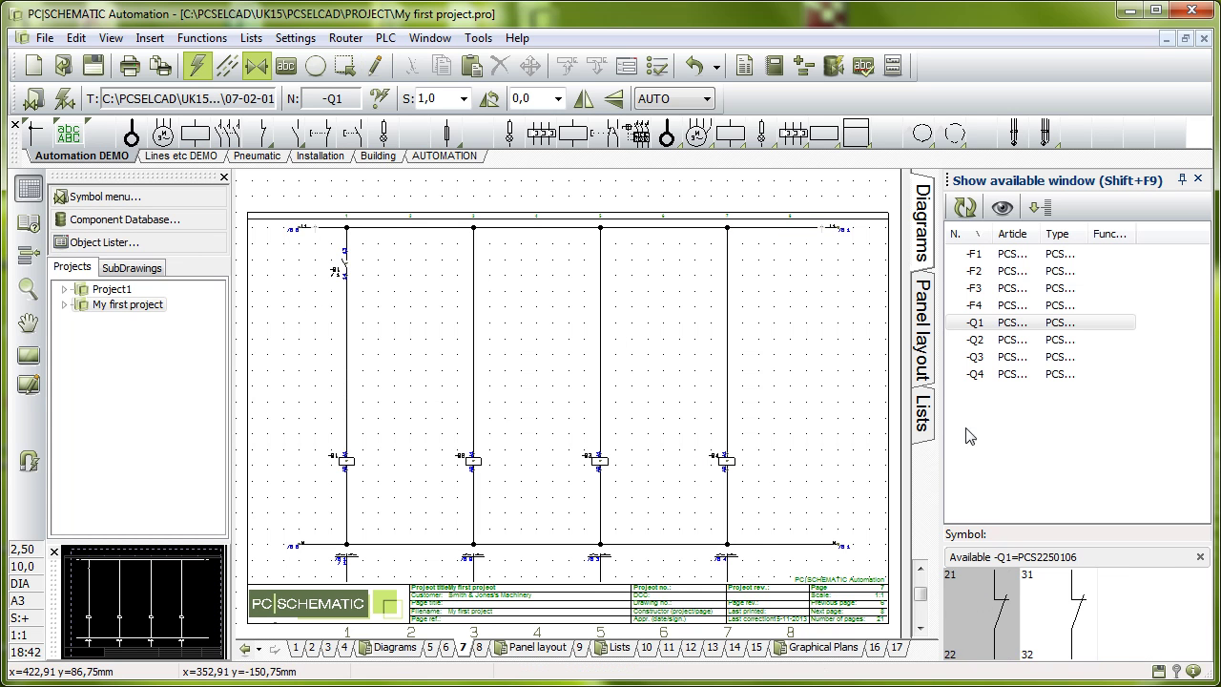
left_click(989, 342)
left_click(994, 613)
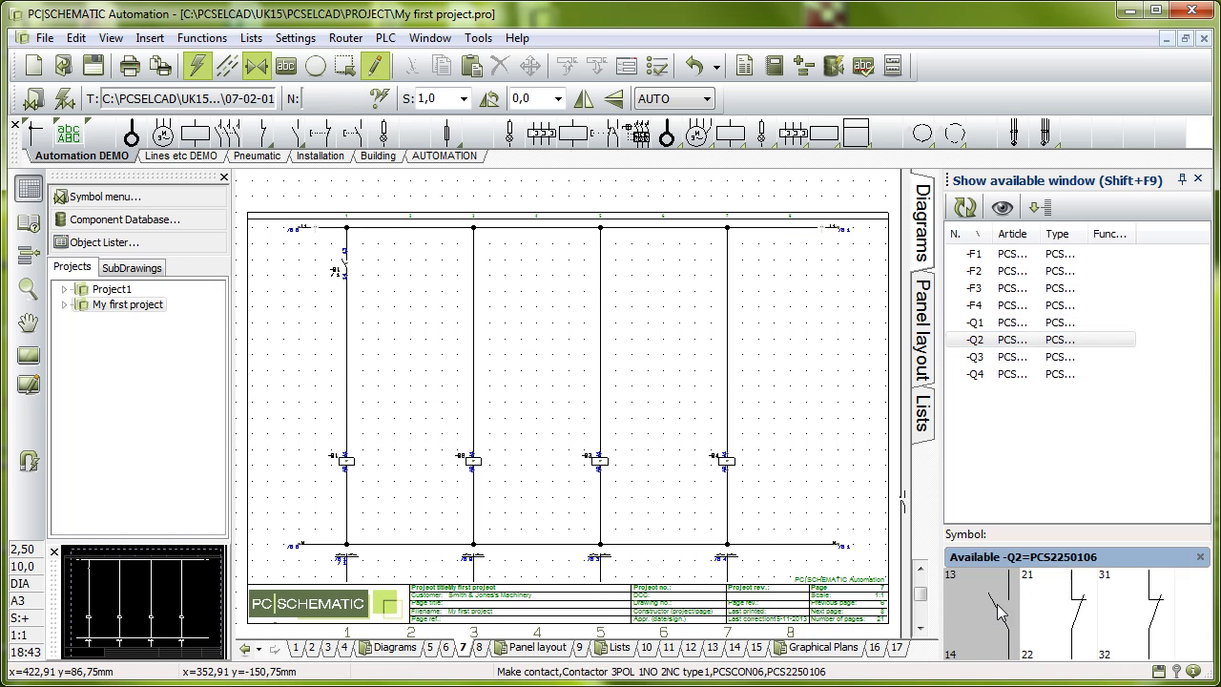
left_click(473, 271)
- Place the make contacts (13-14) of -Q3 and -Q4 near the upper supply line in columns 5 and 7
left_click(1001, 356)
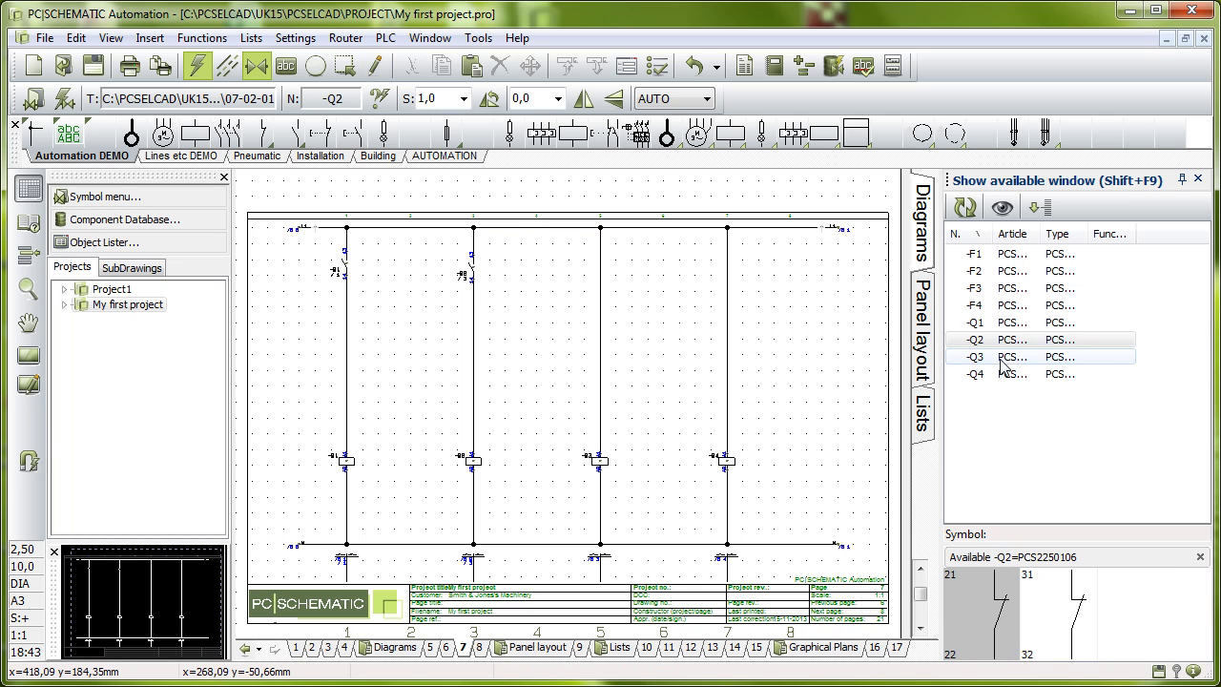
left_click(1002, 625)
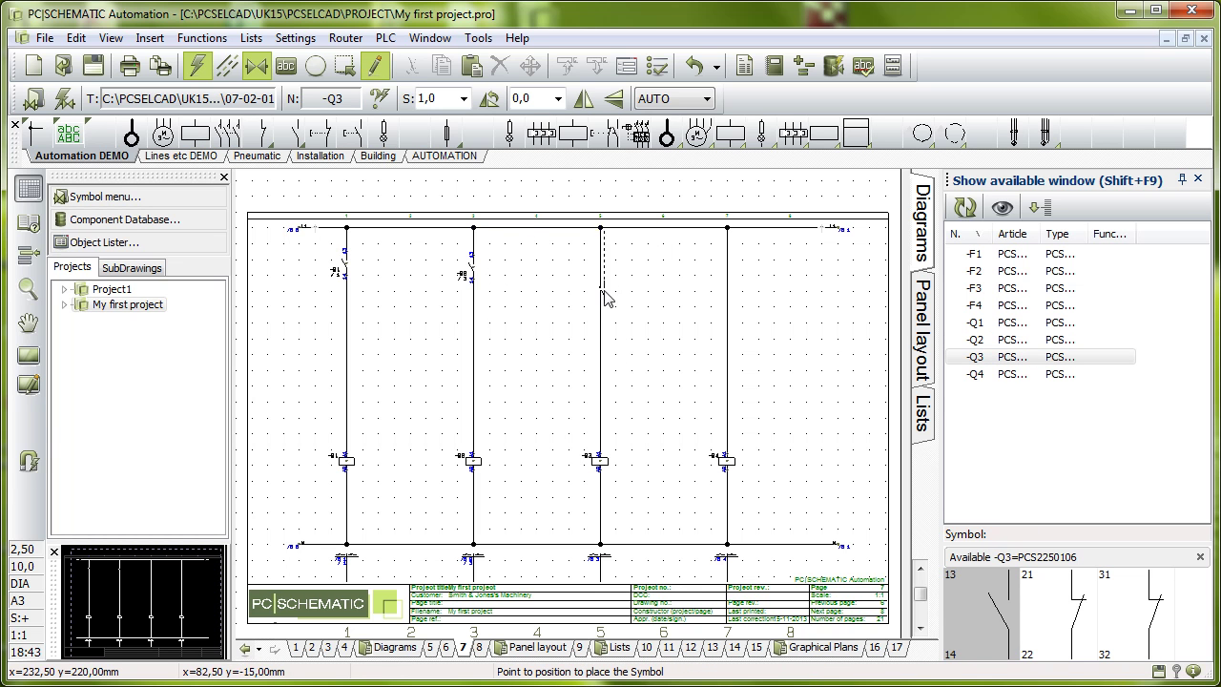
left_click(601, 277)
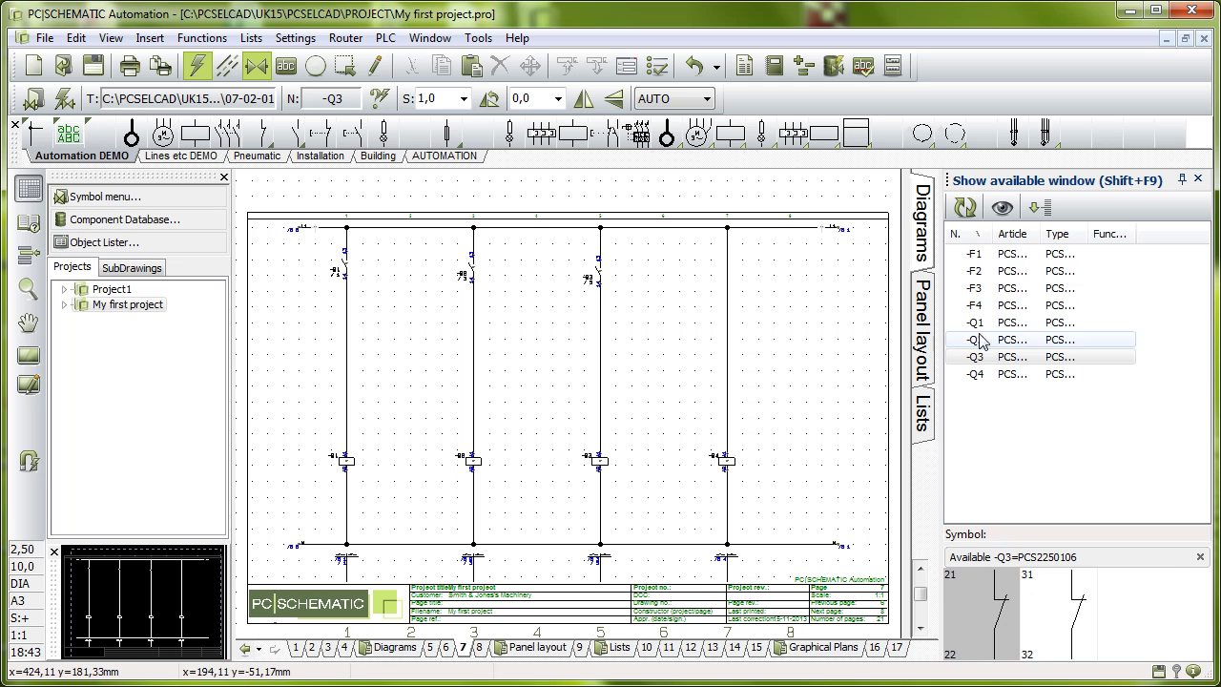
left_click(1008, 374)
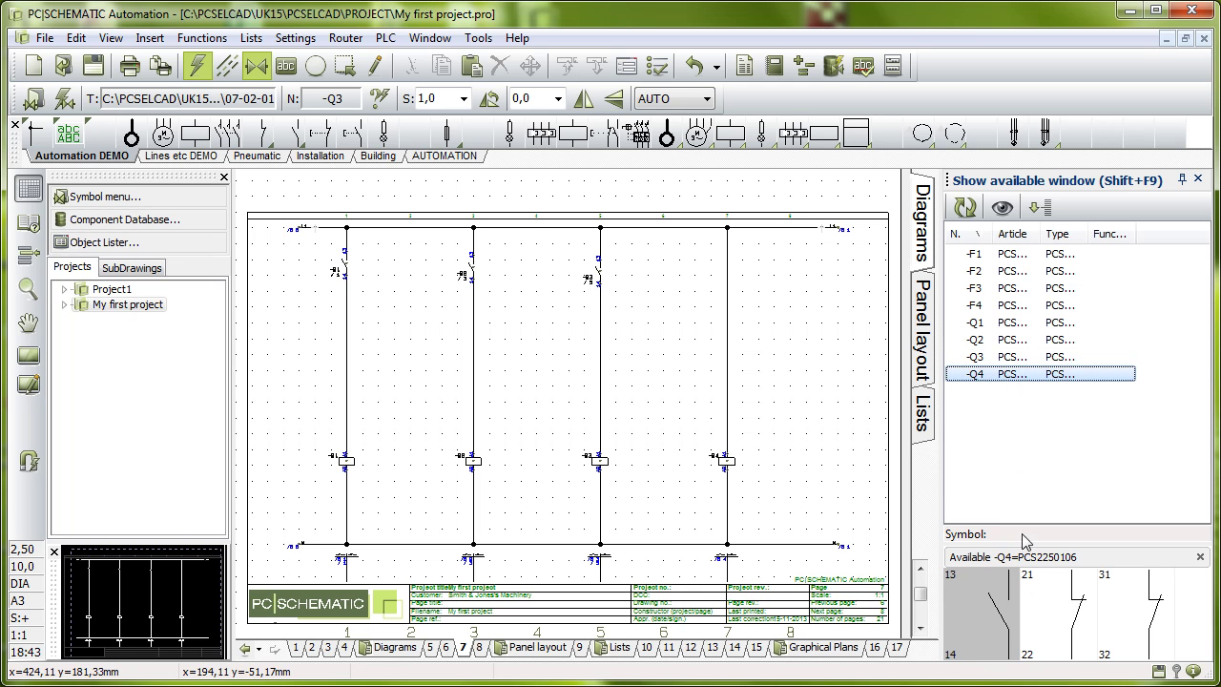
left_click(1013, 601)
left_click(725, 276)
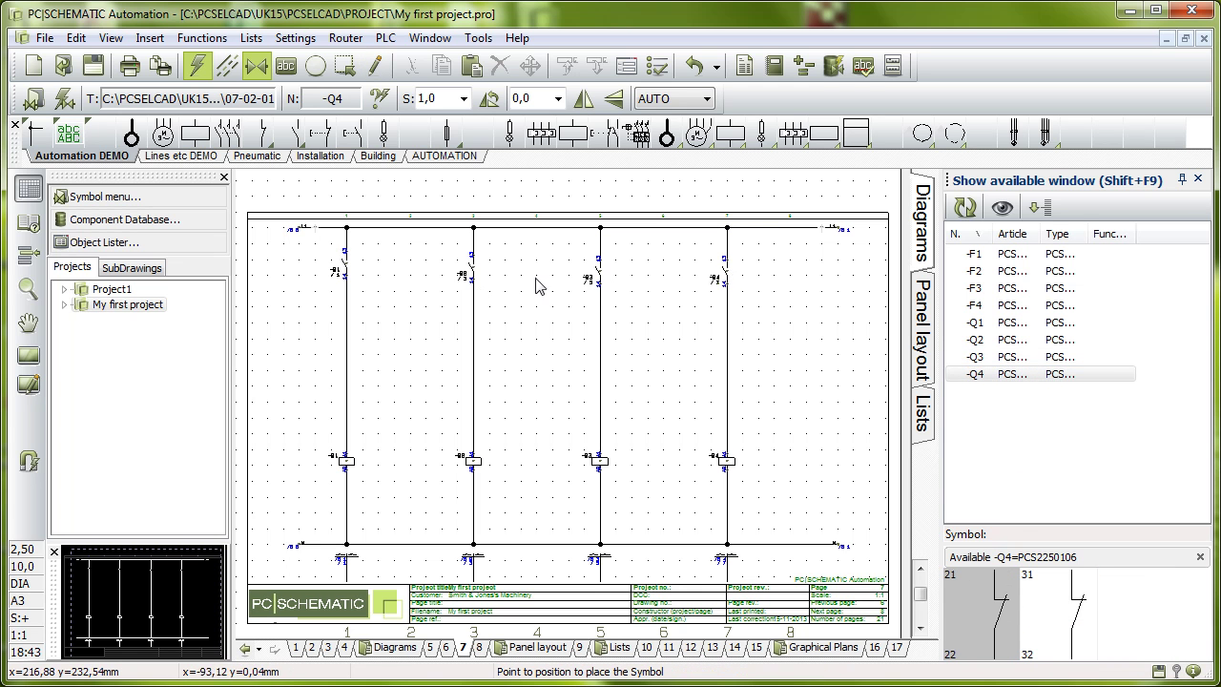
- Align the four make contacts horizontally with the -Q1 contact
left_click_drag(784, 269, 782, 255)
right_click(756, 285)
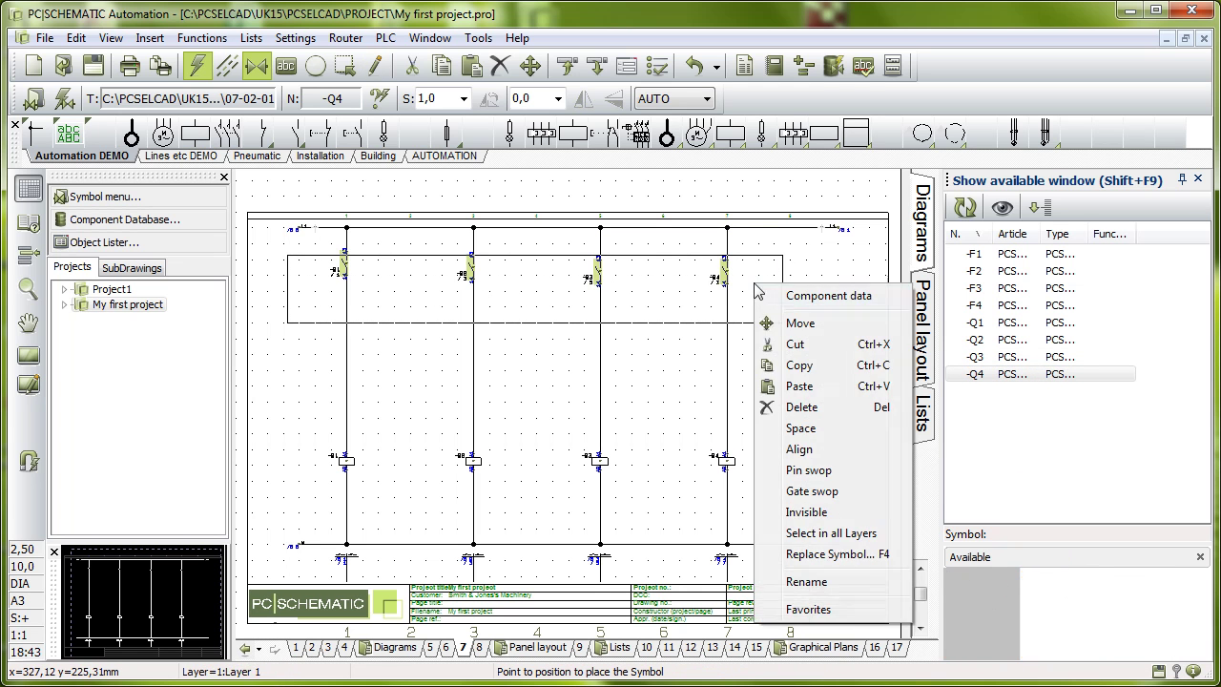
left_click(800, 450)
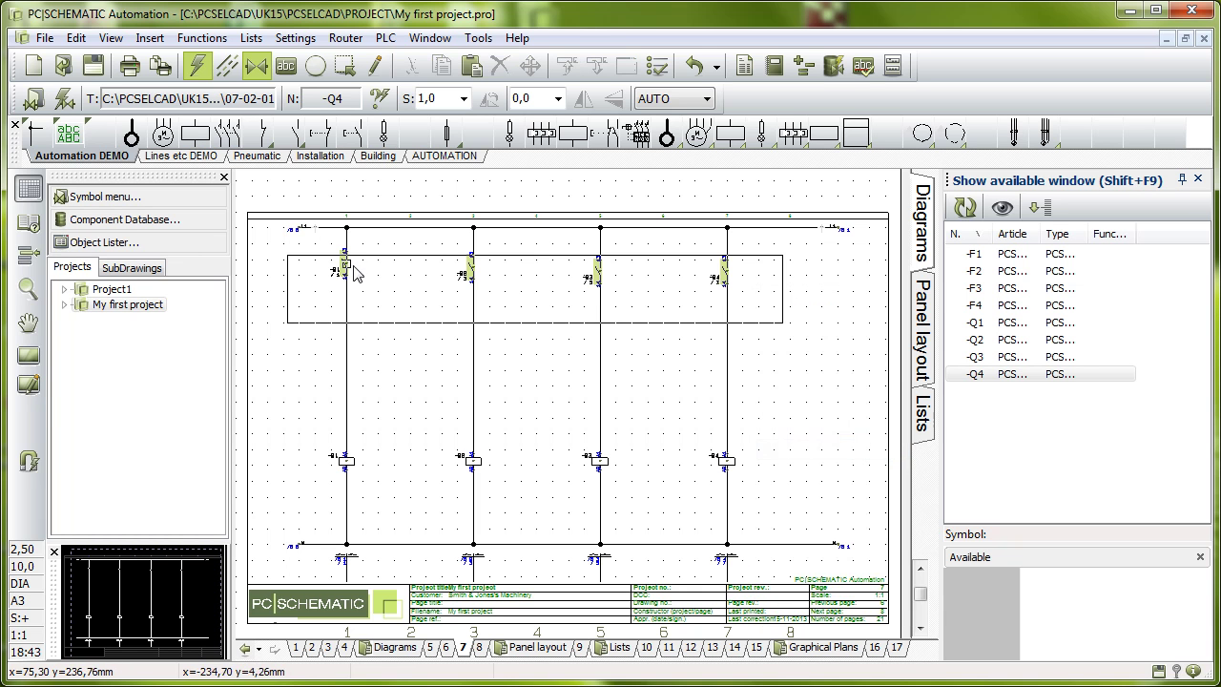
left_click(347, 271)
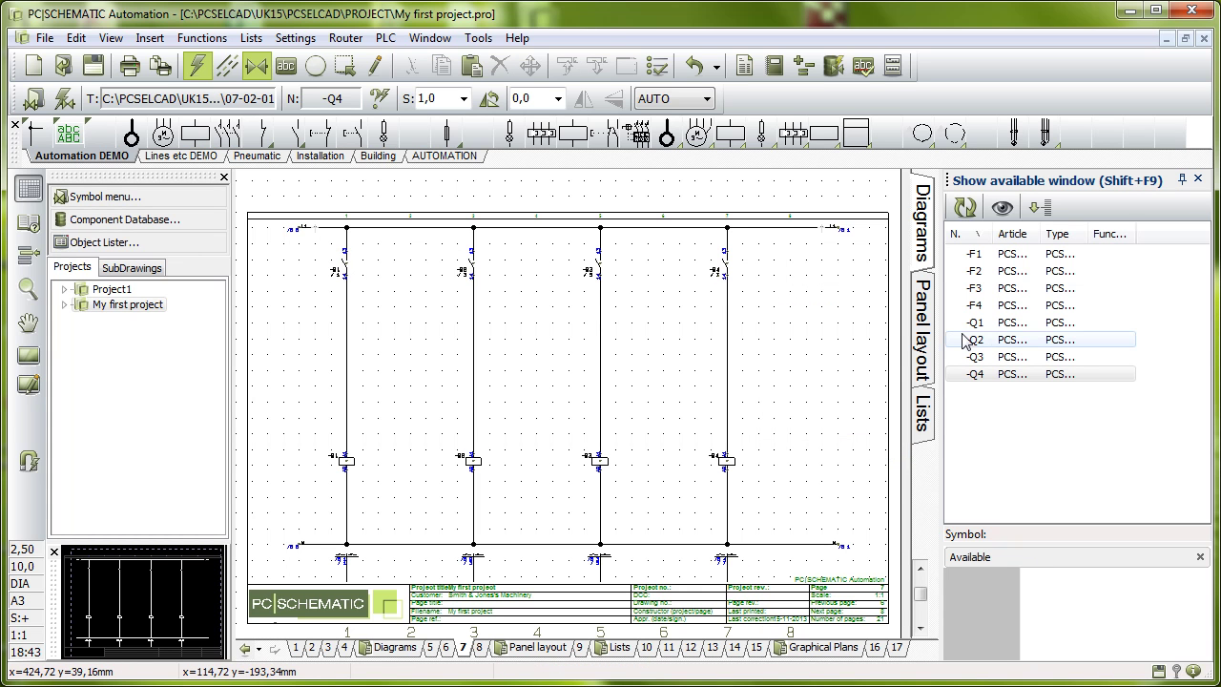
- Place a normally closed push button symbol (07-07B02) on the column 1 line between the -Q1 contact and coil
left_click(1005, 341)
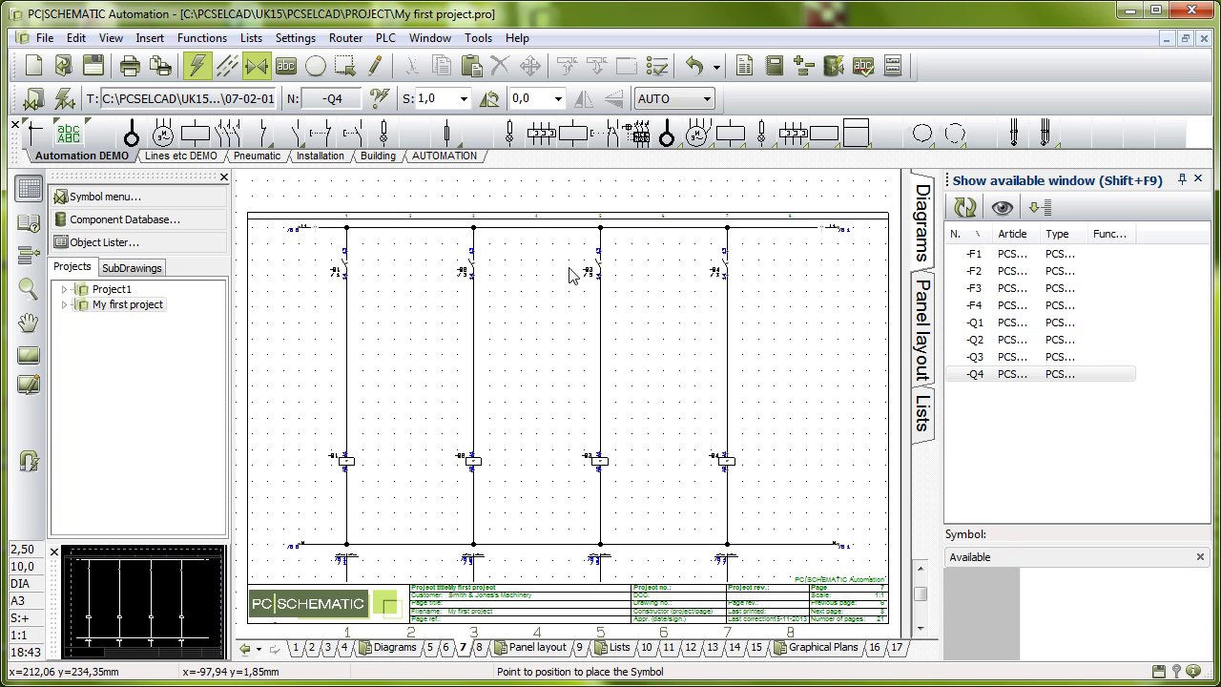
left_click(326, 138)
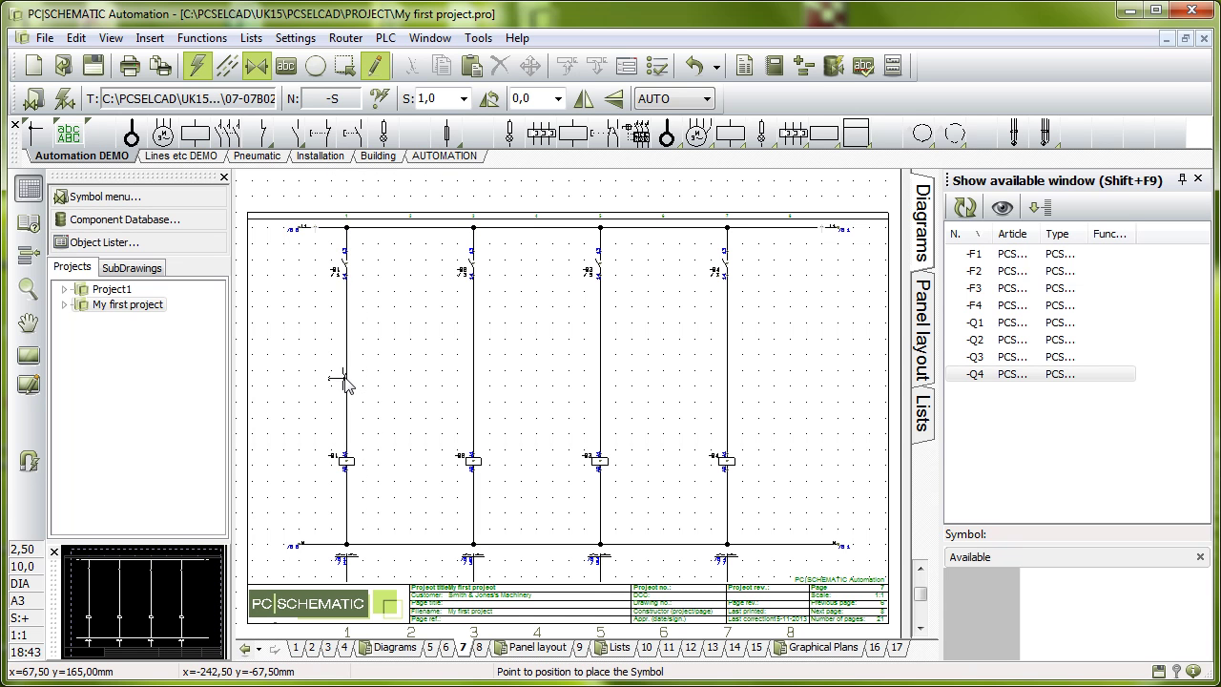
left_click(346, 376)
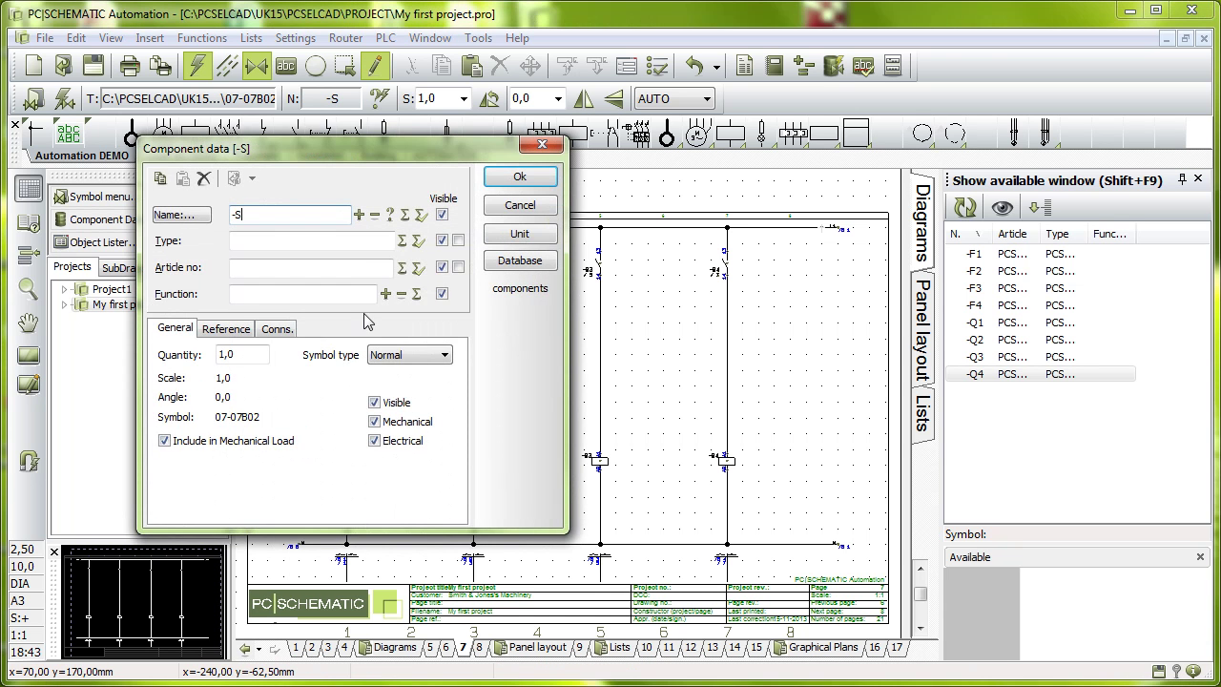
- Search the component database for approved, non-obsolete components from manufacturer PCS that use symbol 07-07B02
left_click(520, 262)
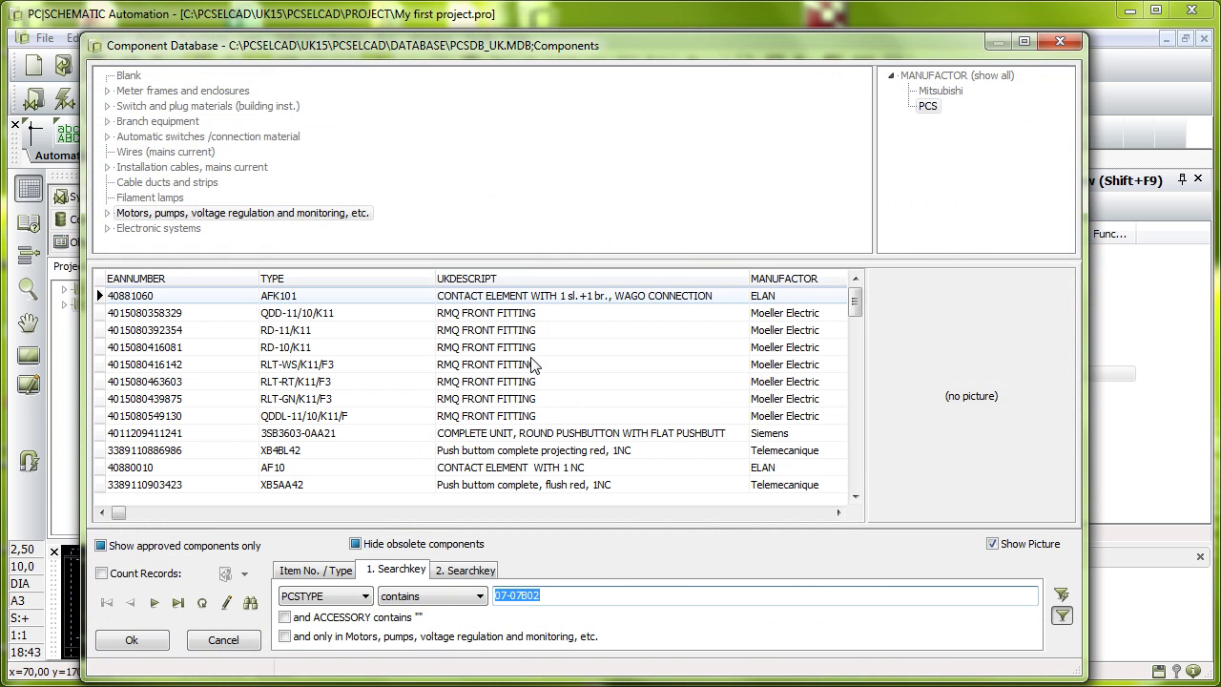
left_click(930, 107)
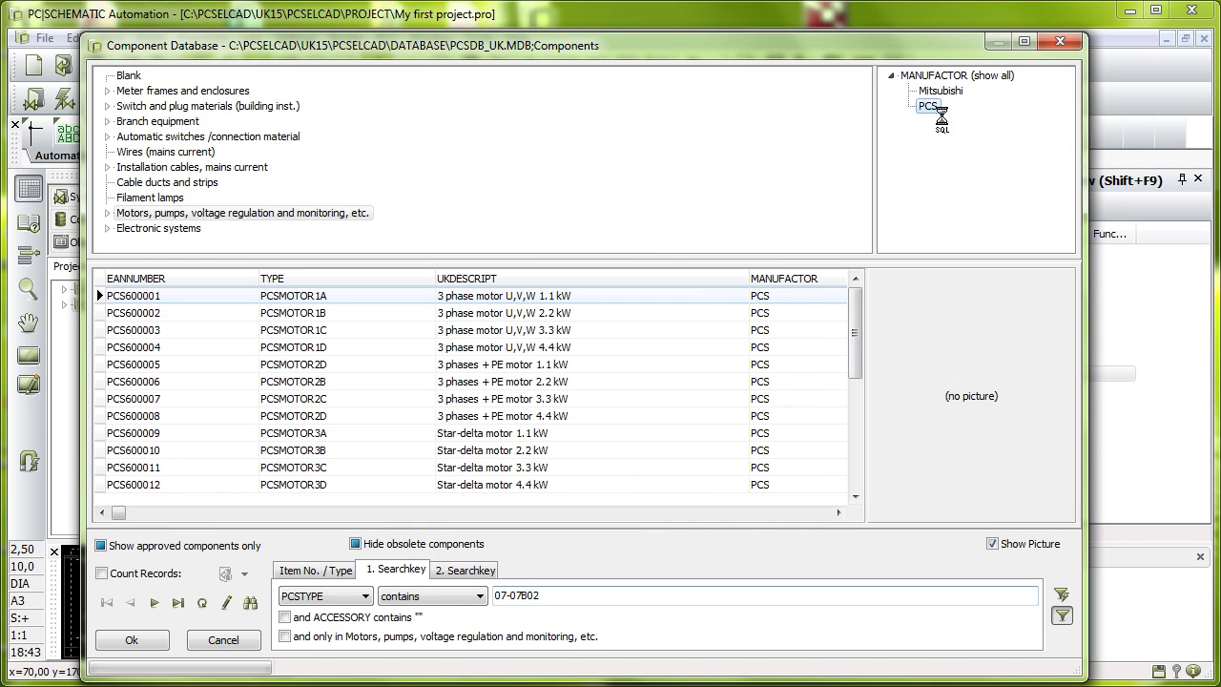
left_click(133, 550)
left_click(356, 544)
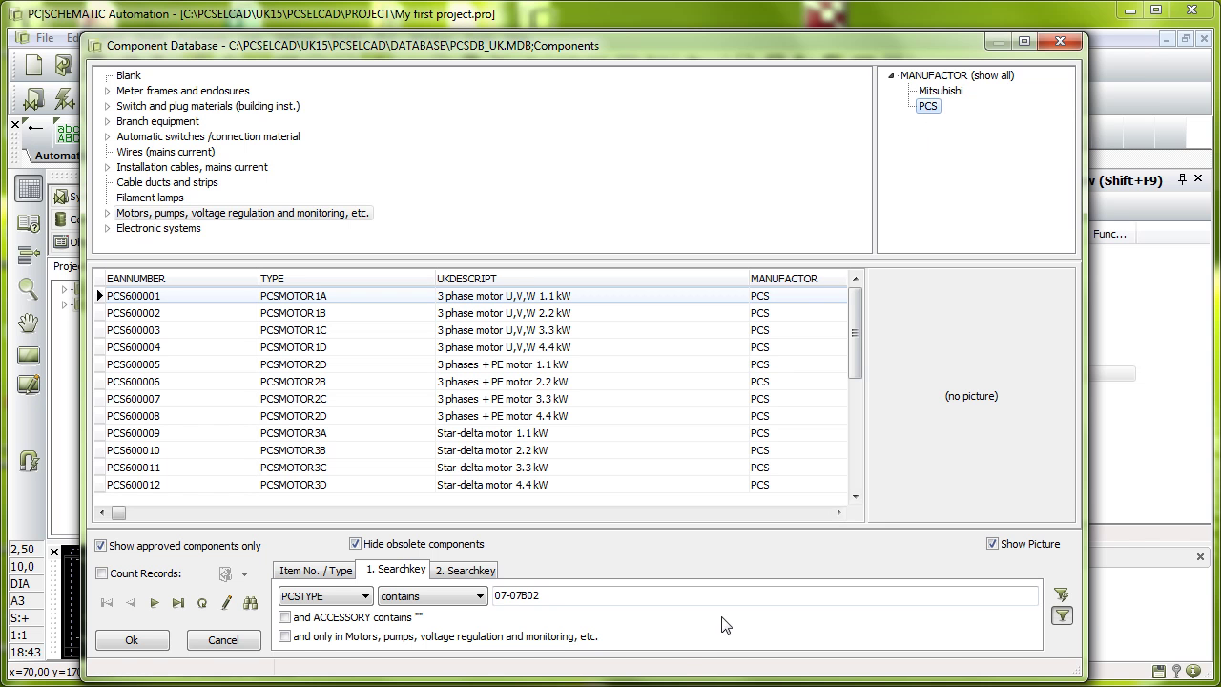
left_click(586, 595)
key("Return")
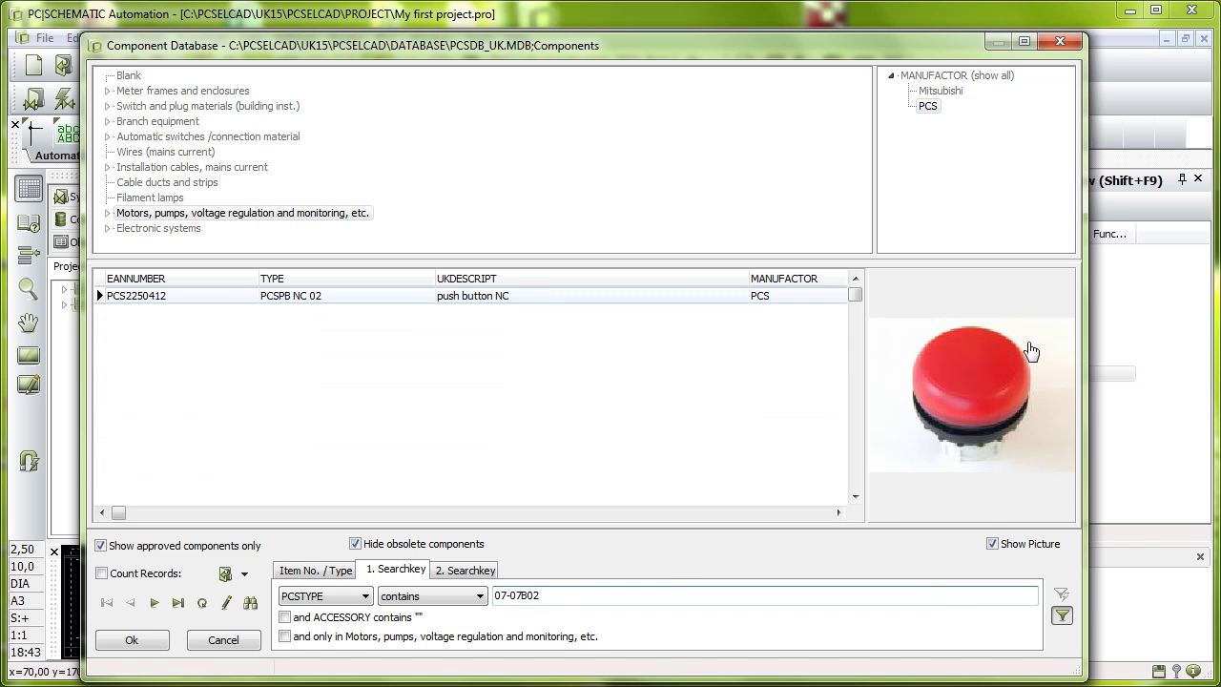
- Assign the push button NC component PCSPB NC 02 to the symbol and give it the next free name, -S1
double_click(539, 297)
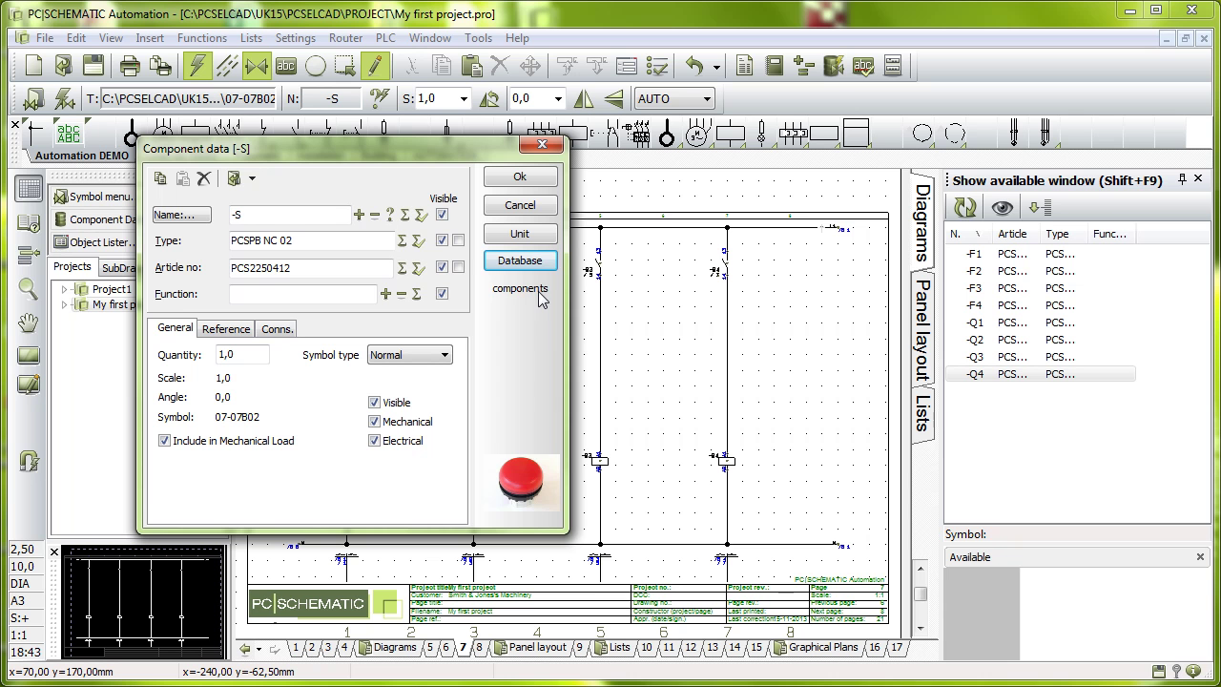
left_click(390, 215)
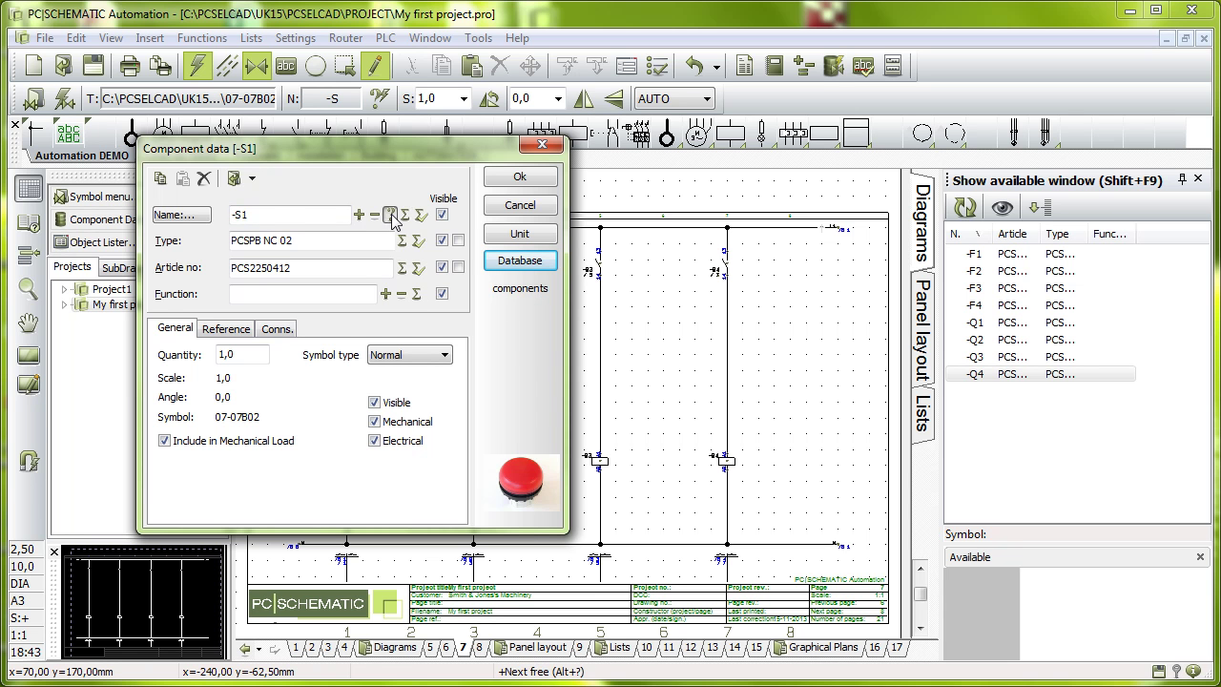
left_click(522, 176)
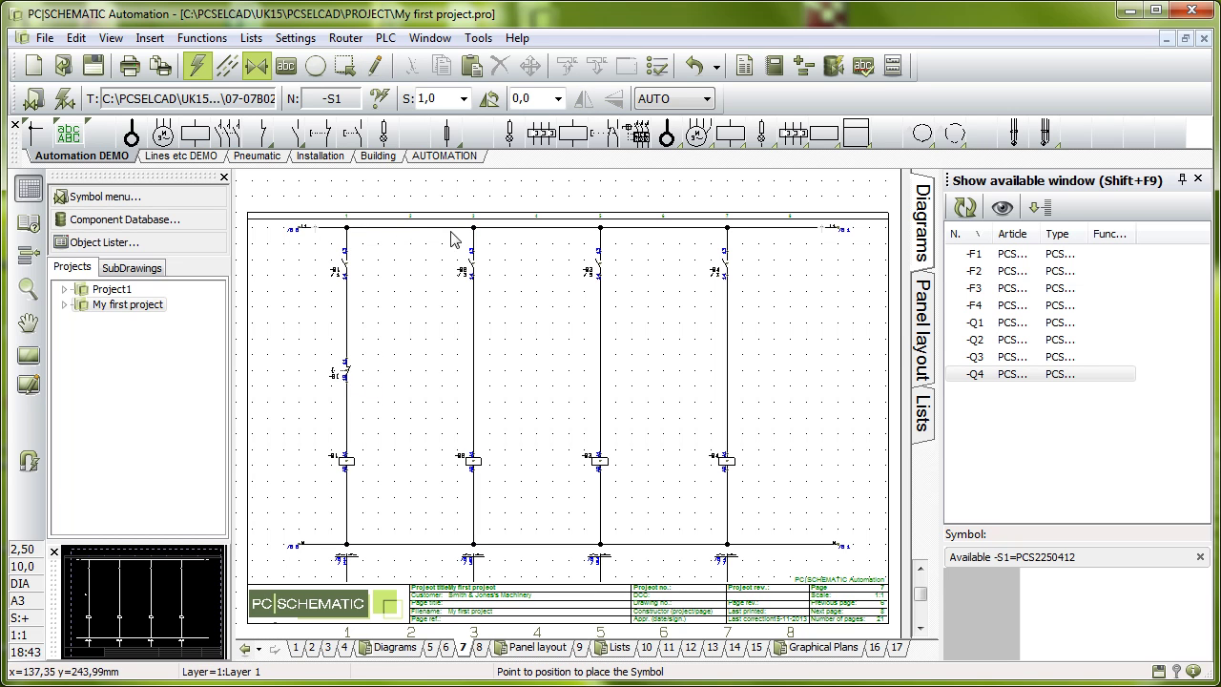
- Place a normally open push button (07-07-02) on the upper line at column 2, assigned to approved PCS component PCSPB02 and named -S2
left_click(353, 133)
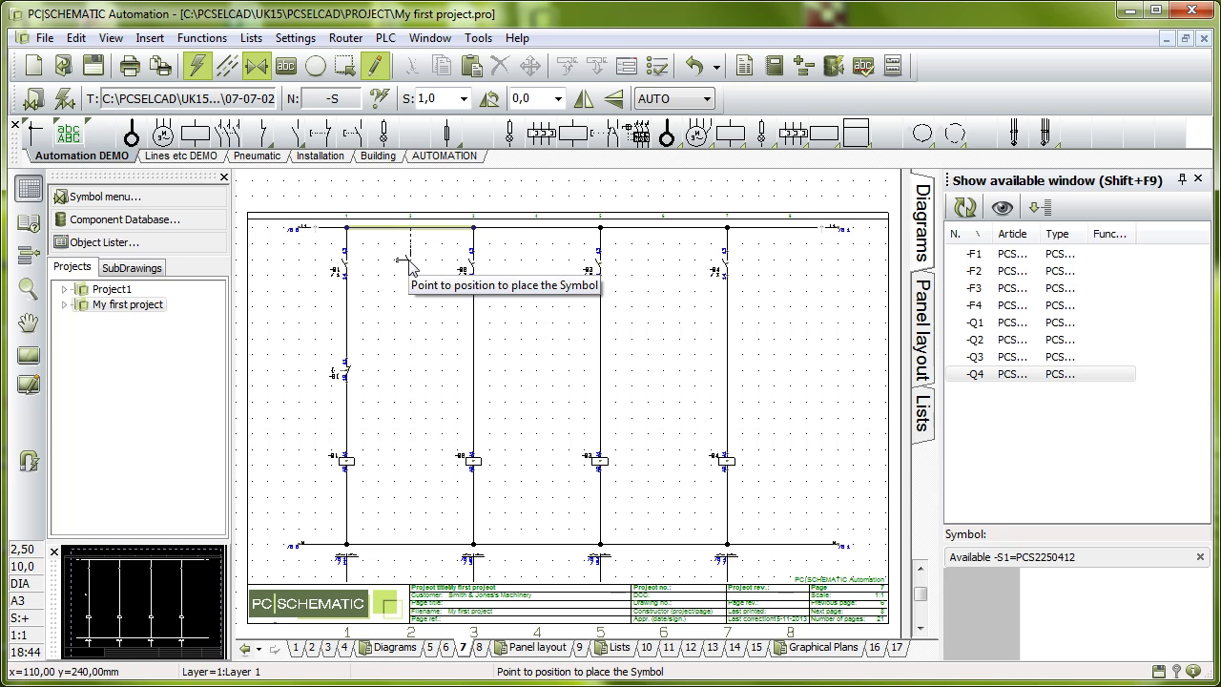
left_click(410, 263)
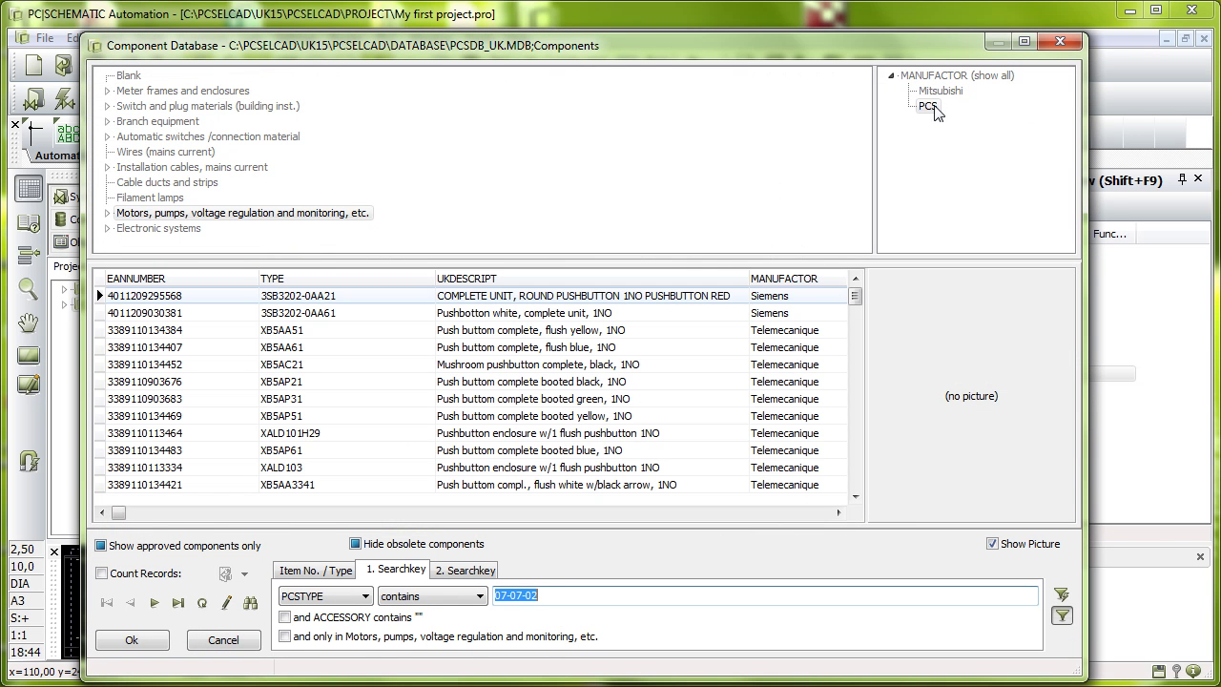
left_click(147, 547)
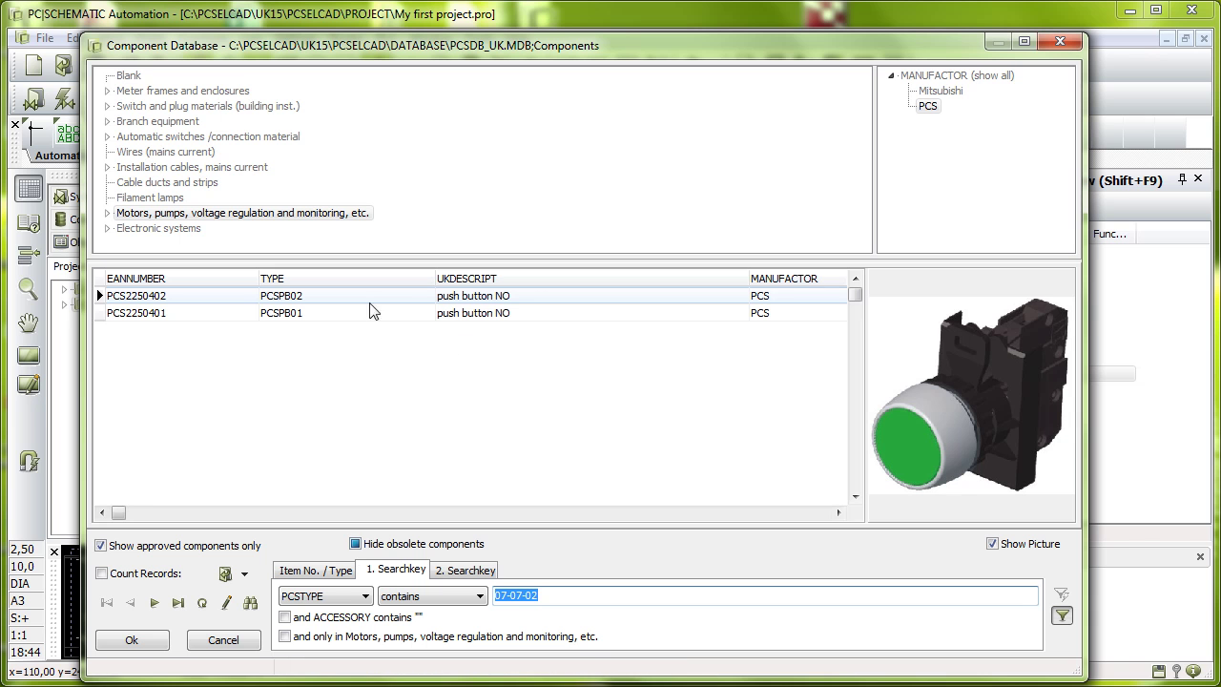
left_click(397, 301)
double_click(397, 301)
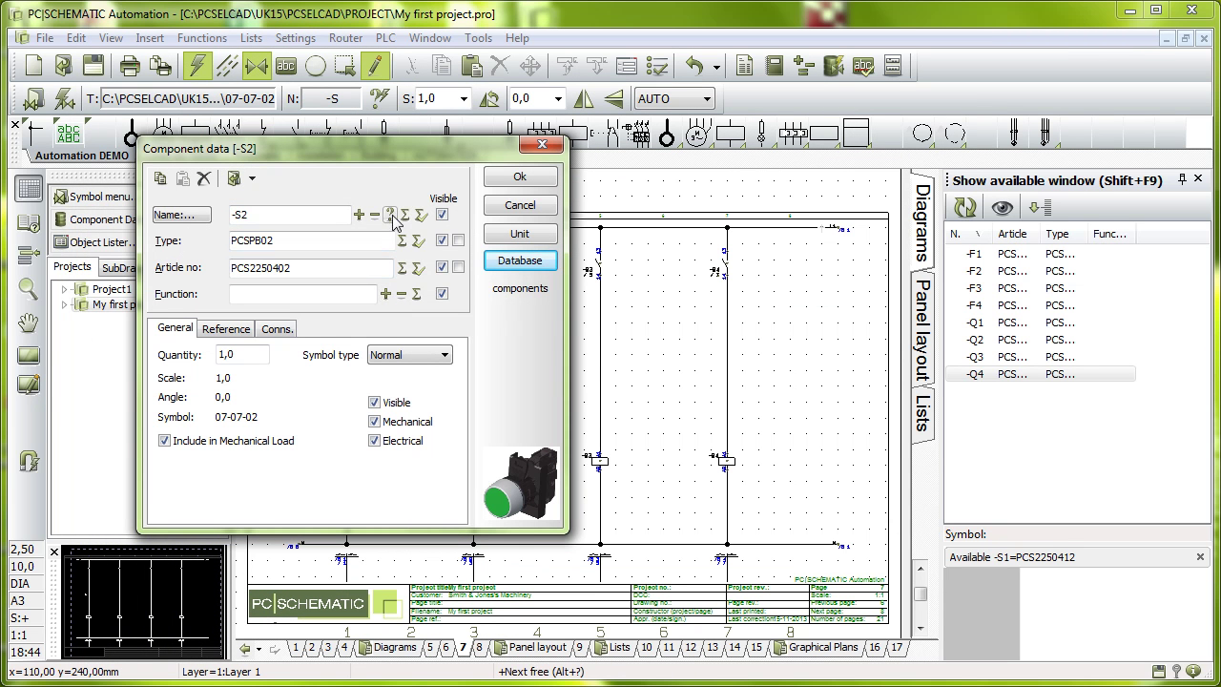
left_click(520, 177)
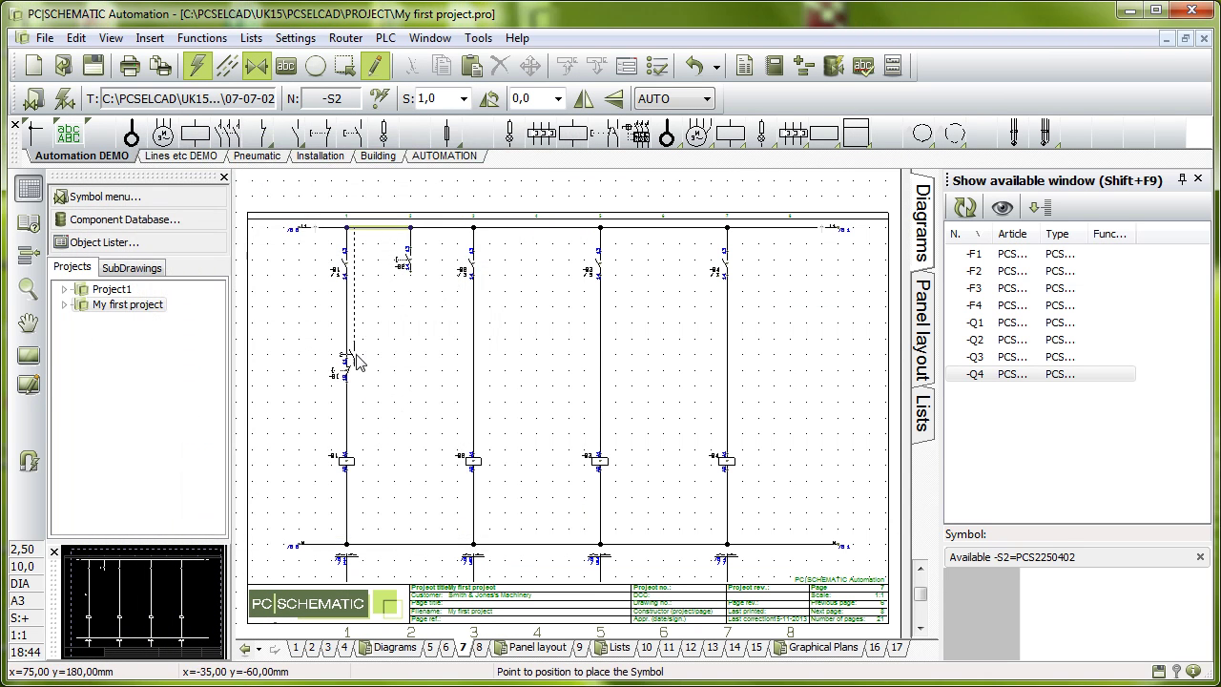
key("Escape")
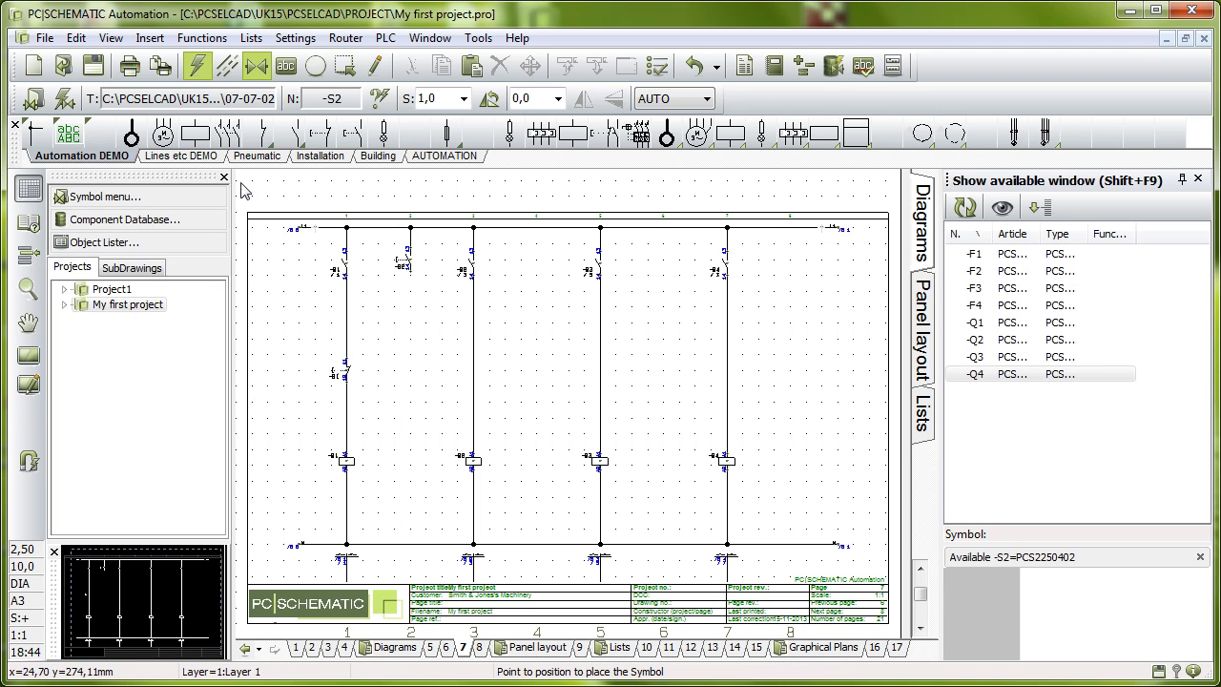
- Draw a connecting line from the lower end of -S2 to the column 1 line between the -Q1 contact and -S1
left_click(35, 135)
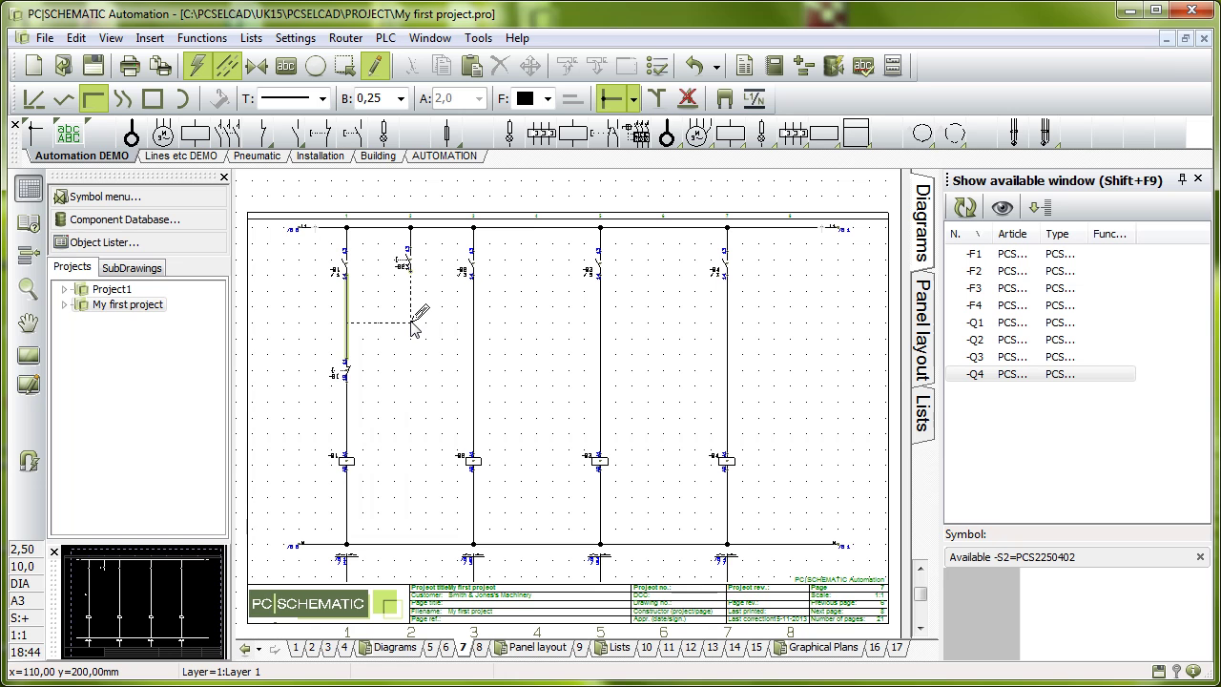
left_click(412, 326)
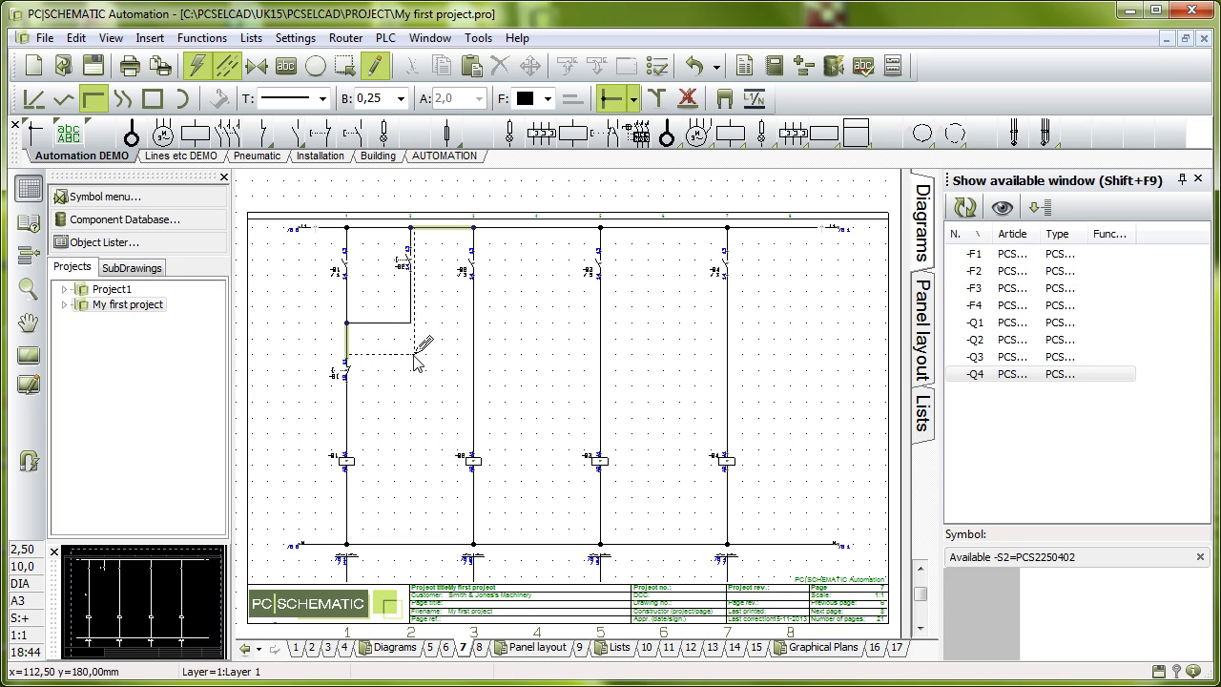
right_click(417, 364)
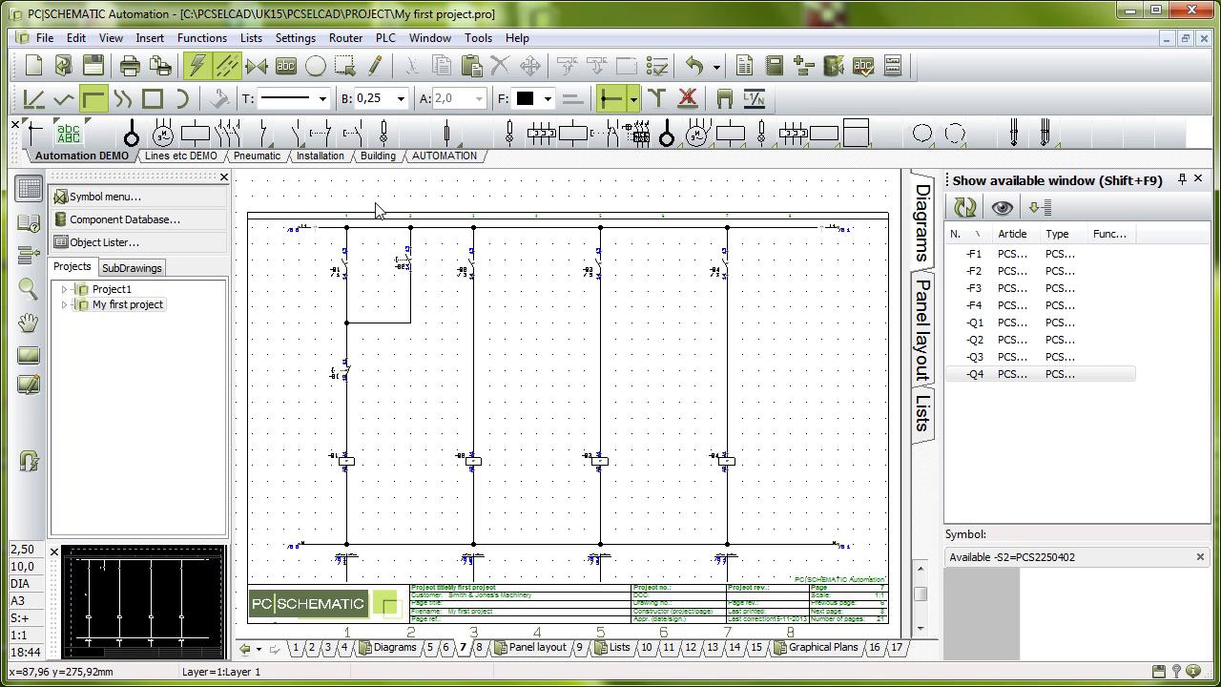
- Select push buttons -S1 and -S2 with the line joining them, excluding the -Q1 contact, the supply line and the column 1 line
left_click(345, 65)
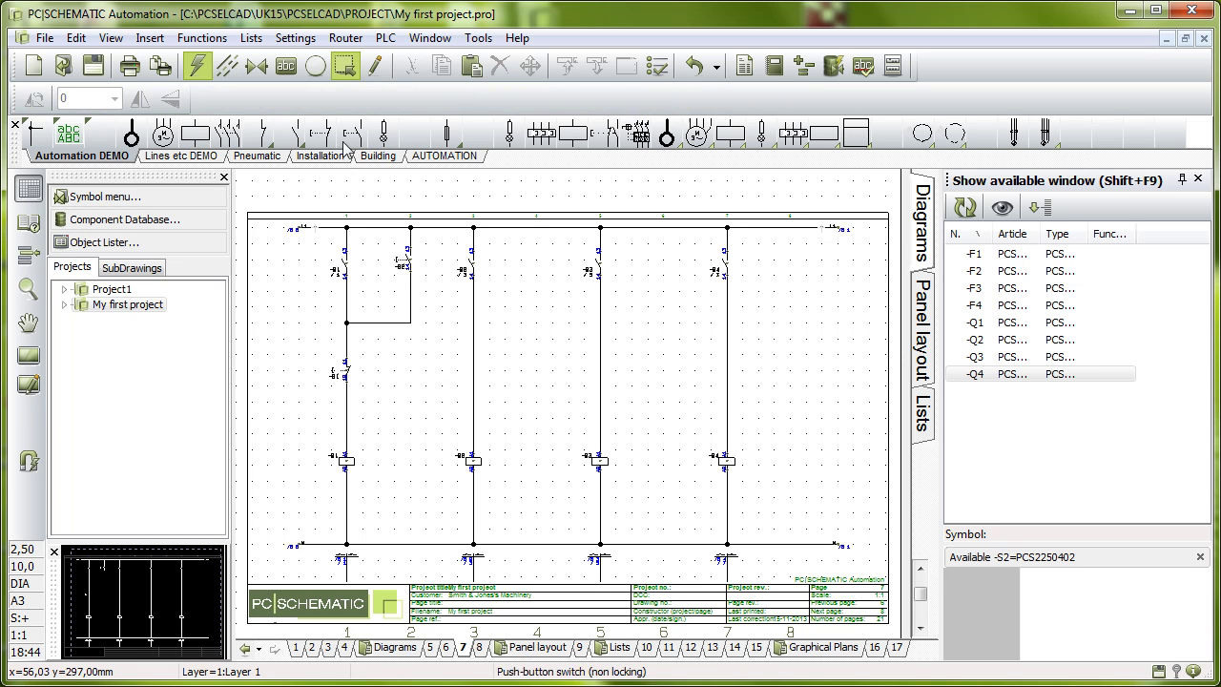
left_click(322, 200)
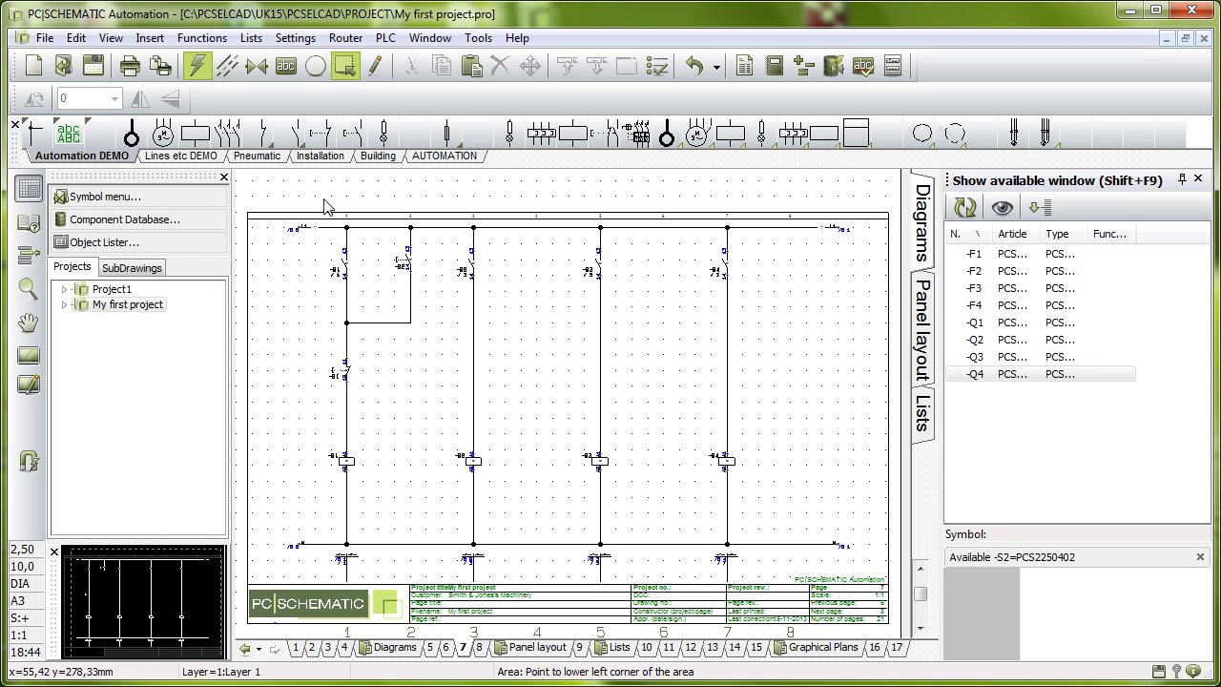
left_click(438, 405)
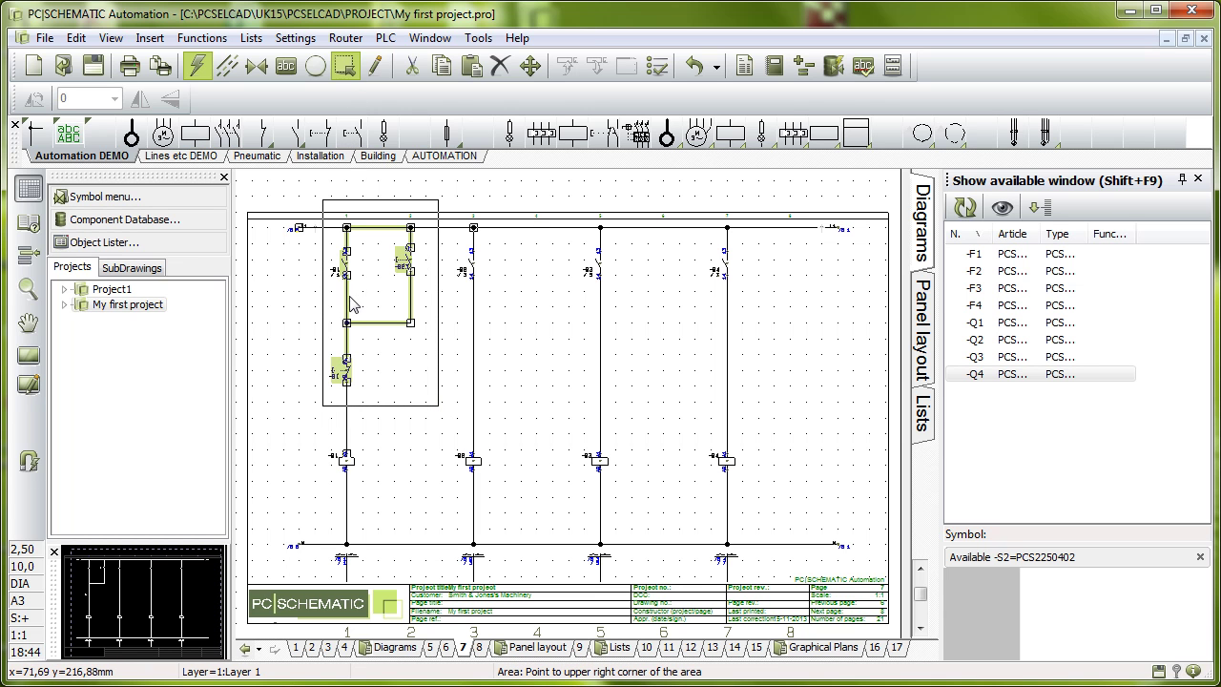
left_click(339, 269)
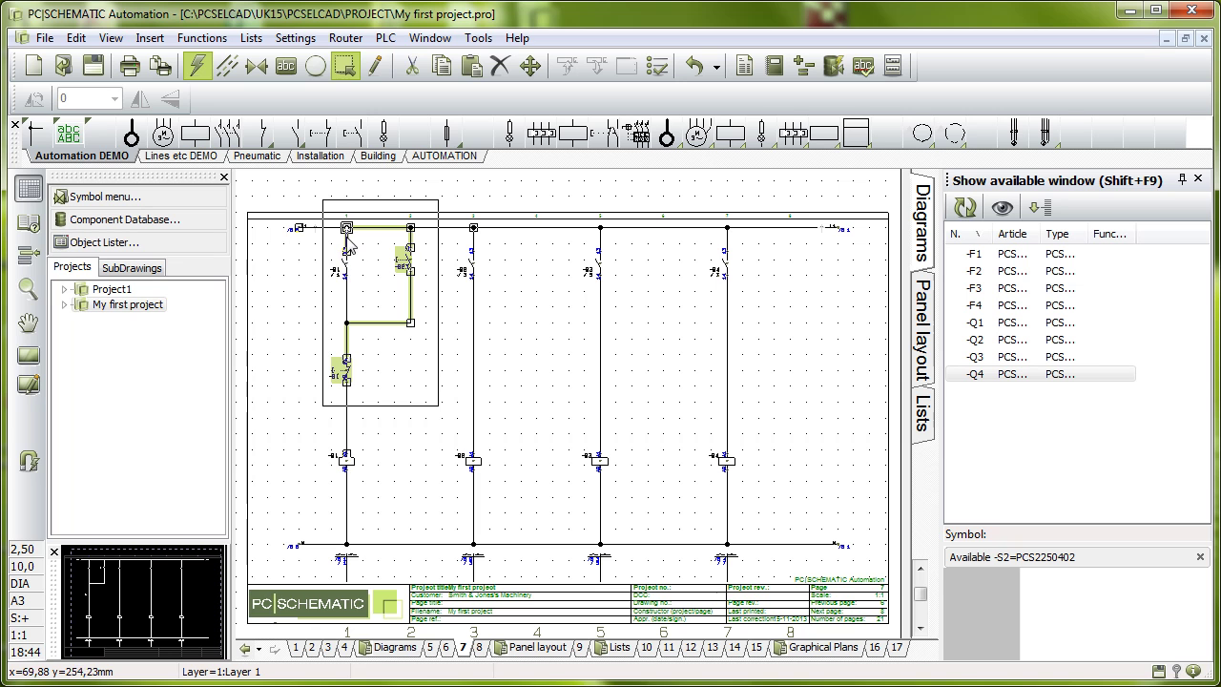
left_click(364, 228)
left_click(349, 341)
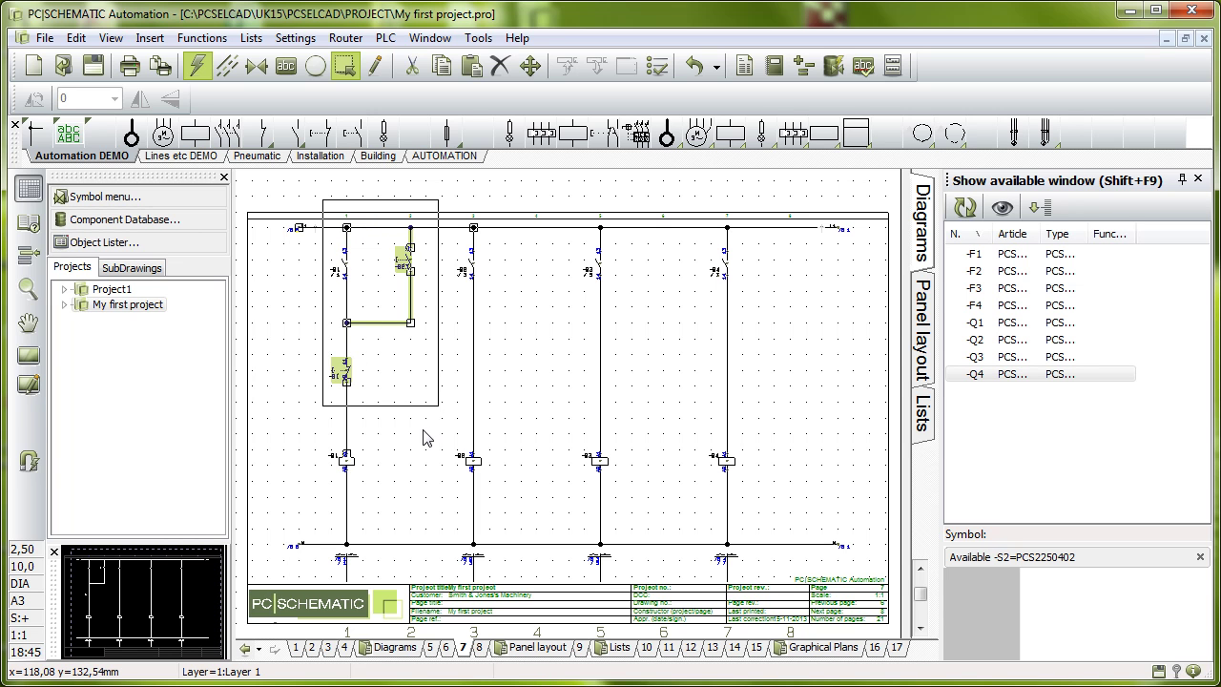
- Copy the selected push button group to columns 3, 5 and 7, renaming the symbols from the next available number
left_click(325, 406)
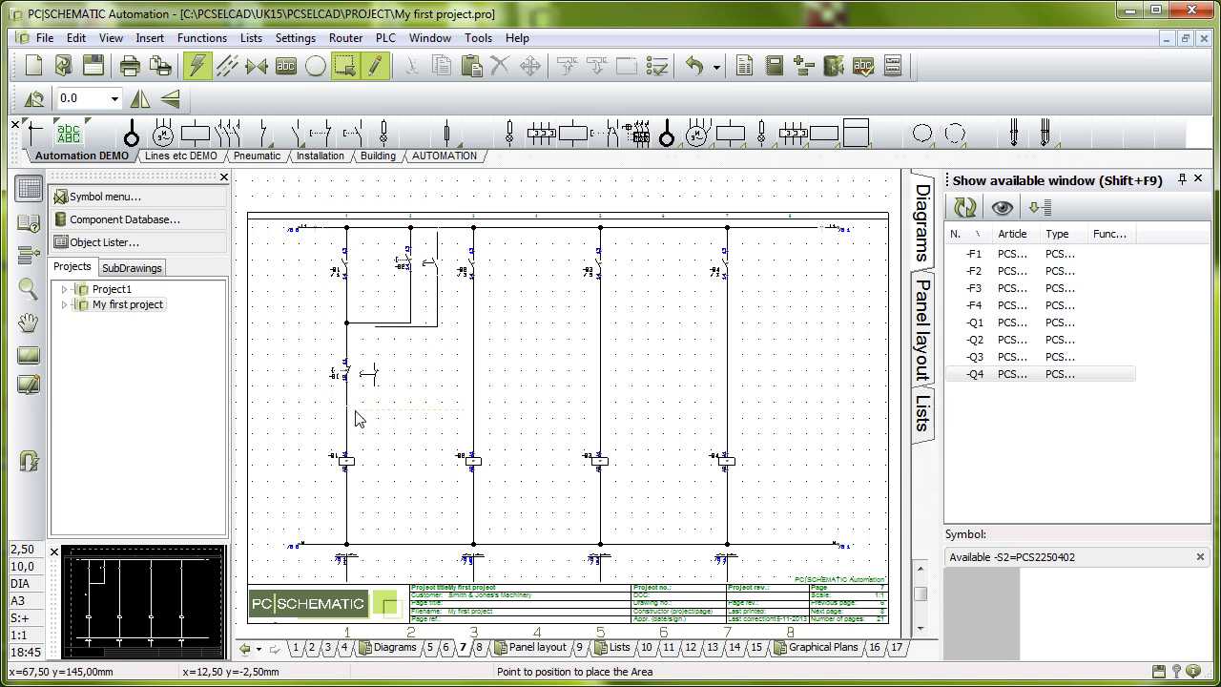
left_click(453, 408)
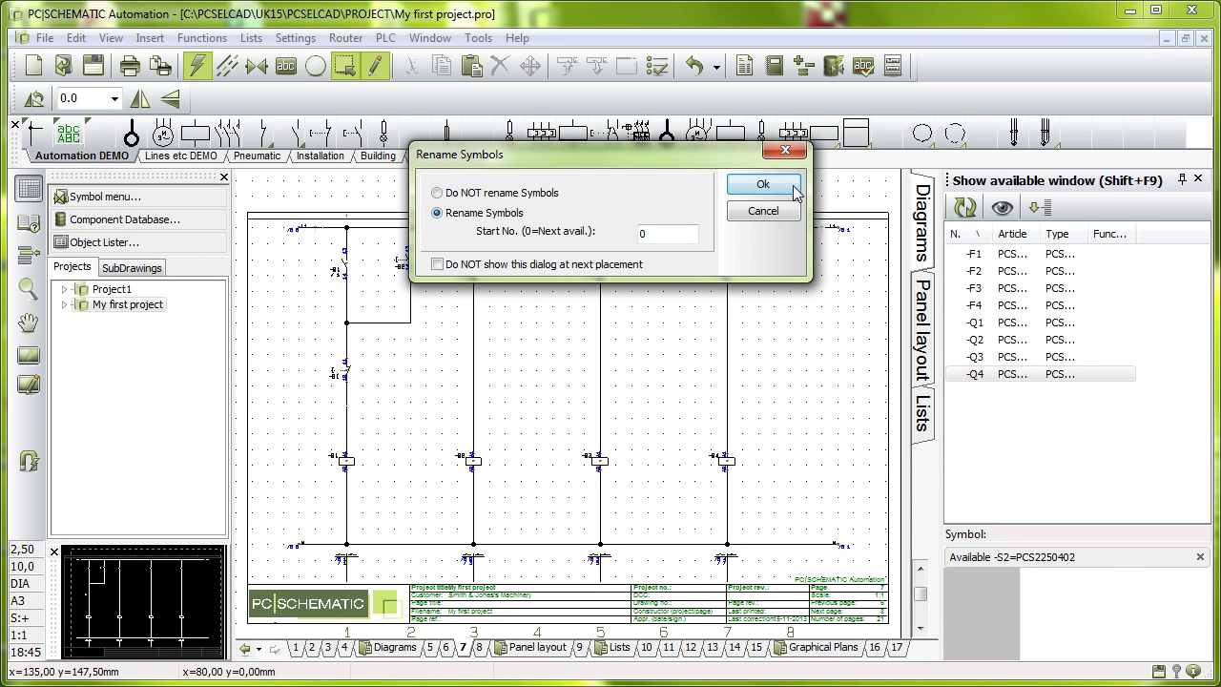
left_click(764, 183)
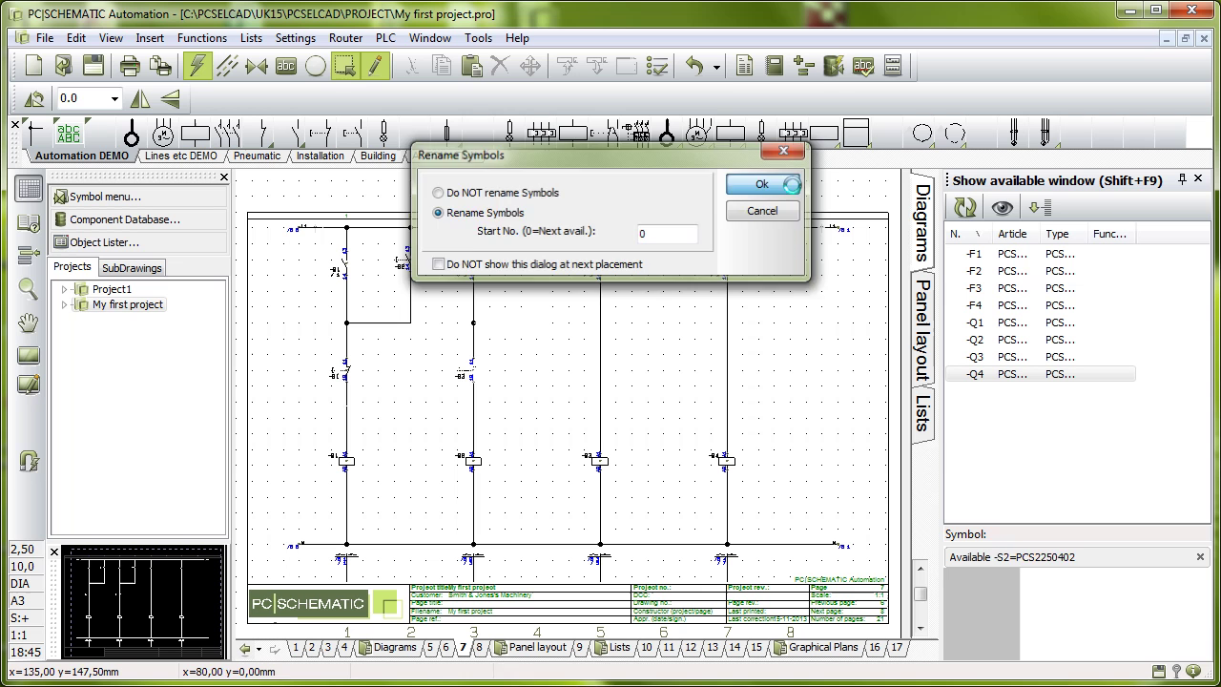
left_click(575, 415)
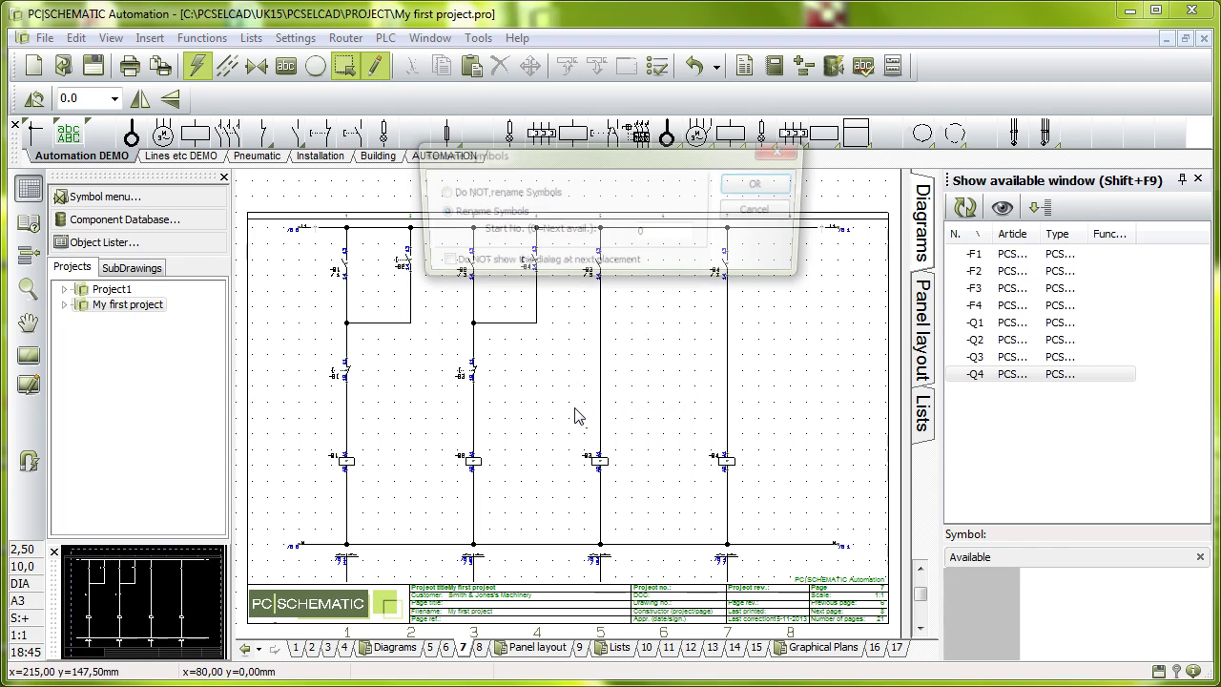
left_click(770, 185)
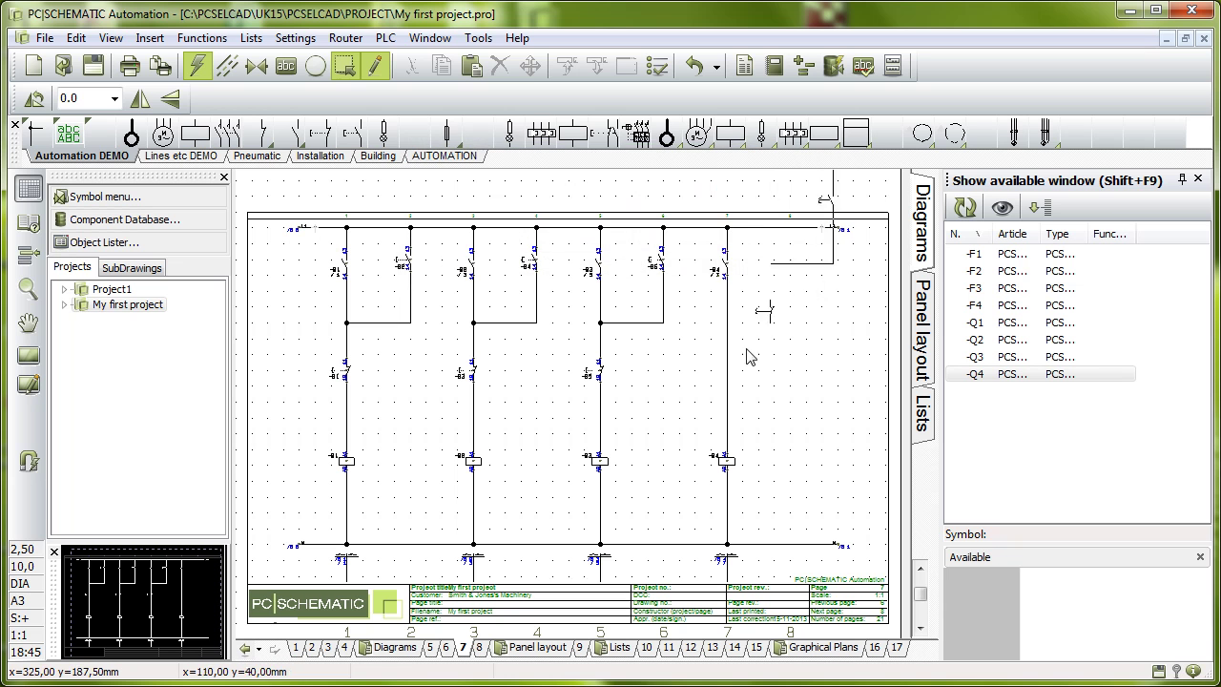
left_click(704, 413)
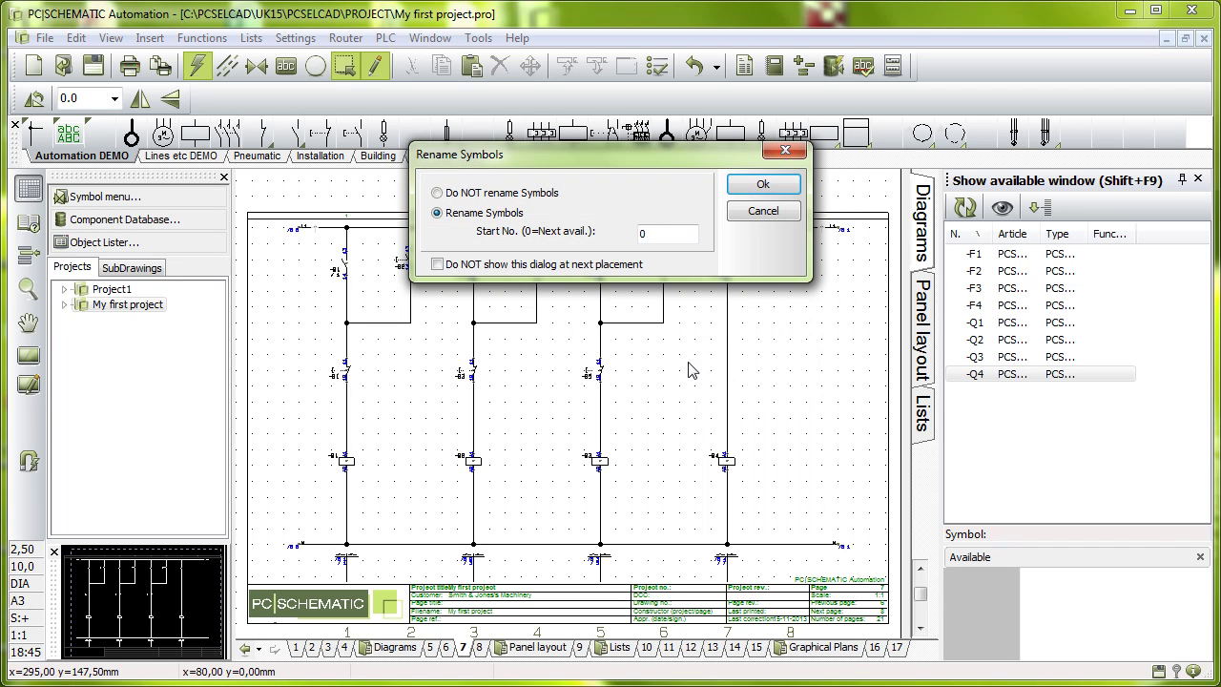
left_click(771, 185)
key("Escape")
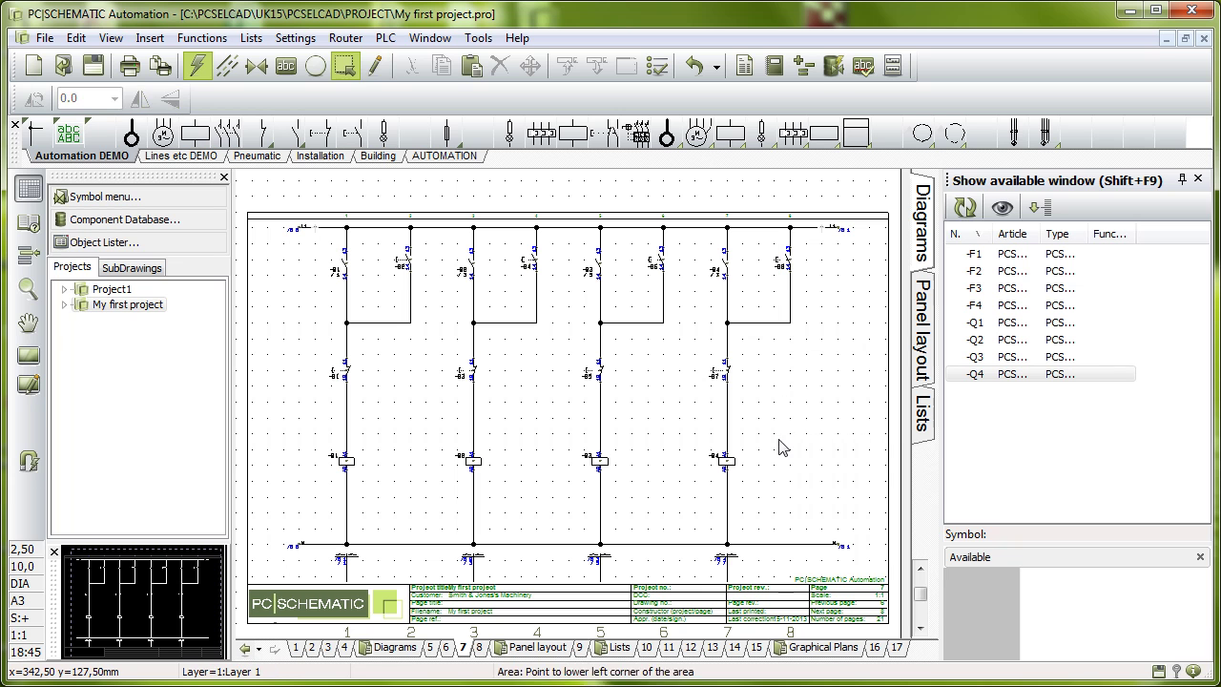
- Examine the symbols still available for components -Q4 to -Q1 and -F4 to -F1
left_click(989, 374)
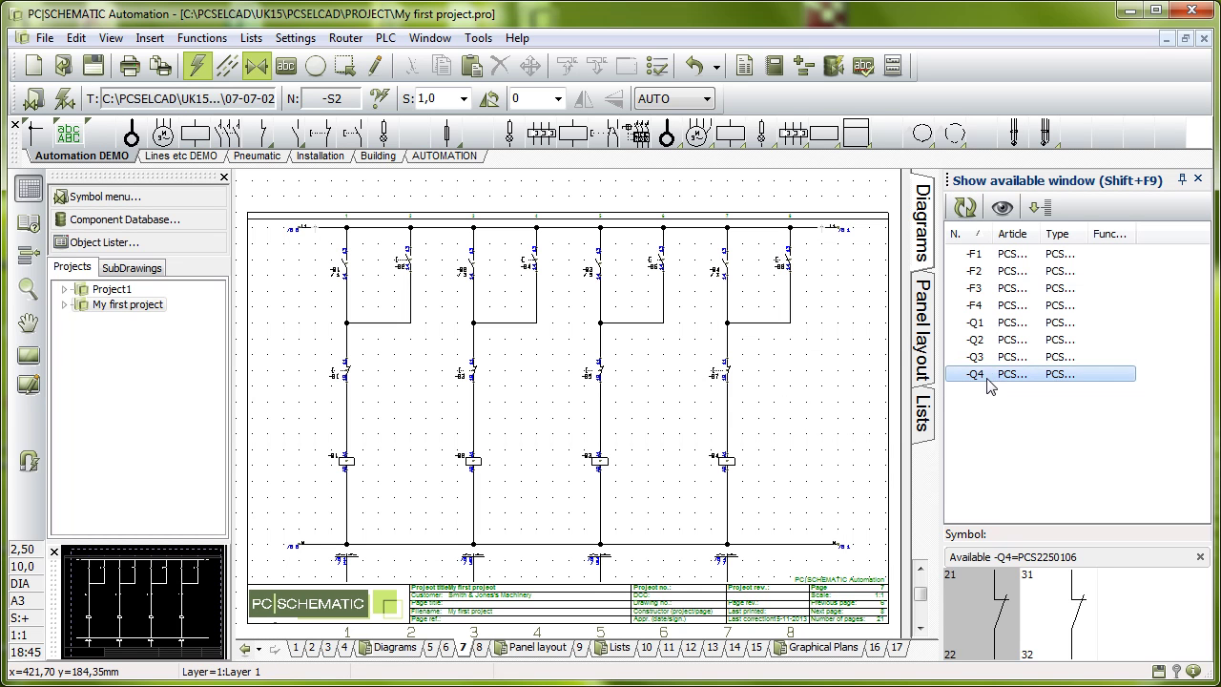
left_click(986, 357)
left_click(983, 339)
left_click(982, 323)
left_click(982, 305)
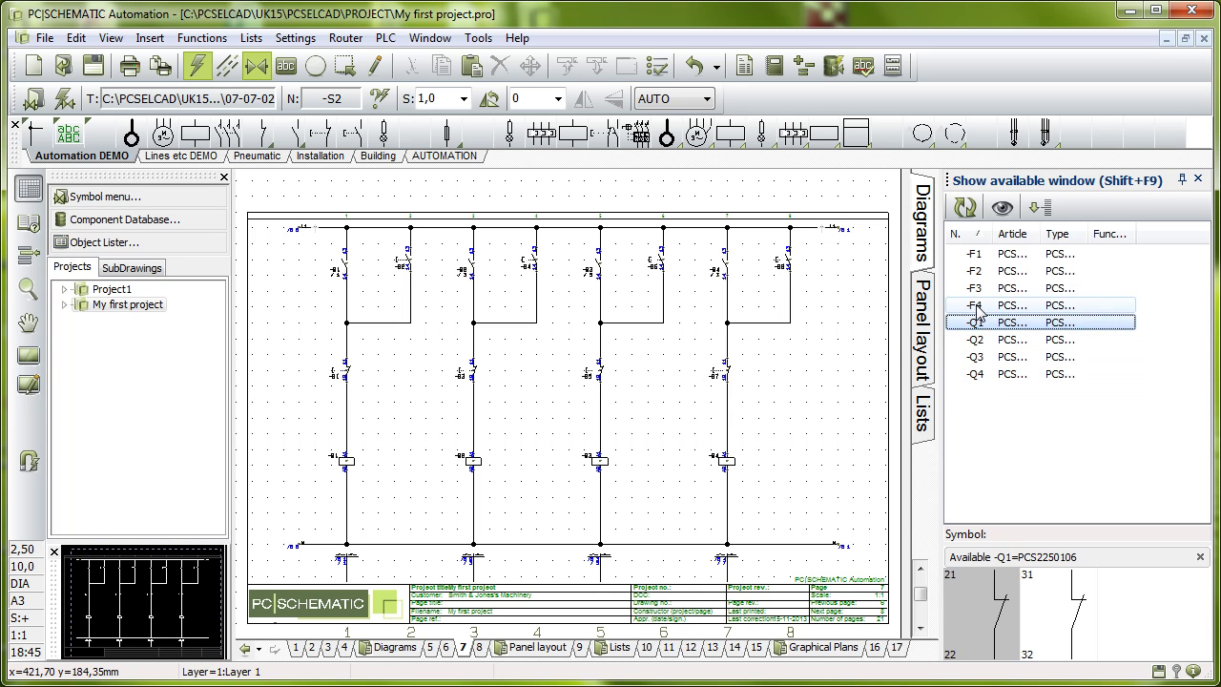
left_click(980, 288)
left_click(979, 273)
left_click(979, 256)
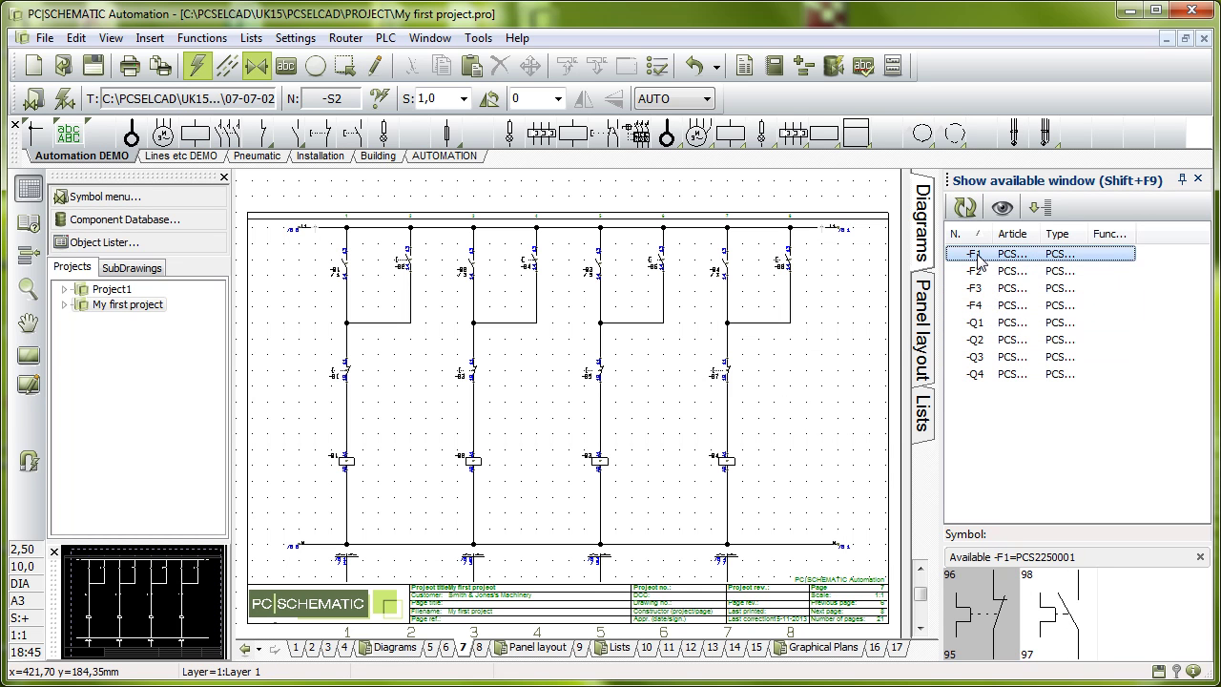